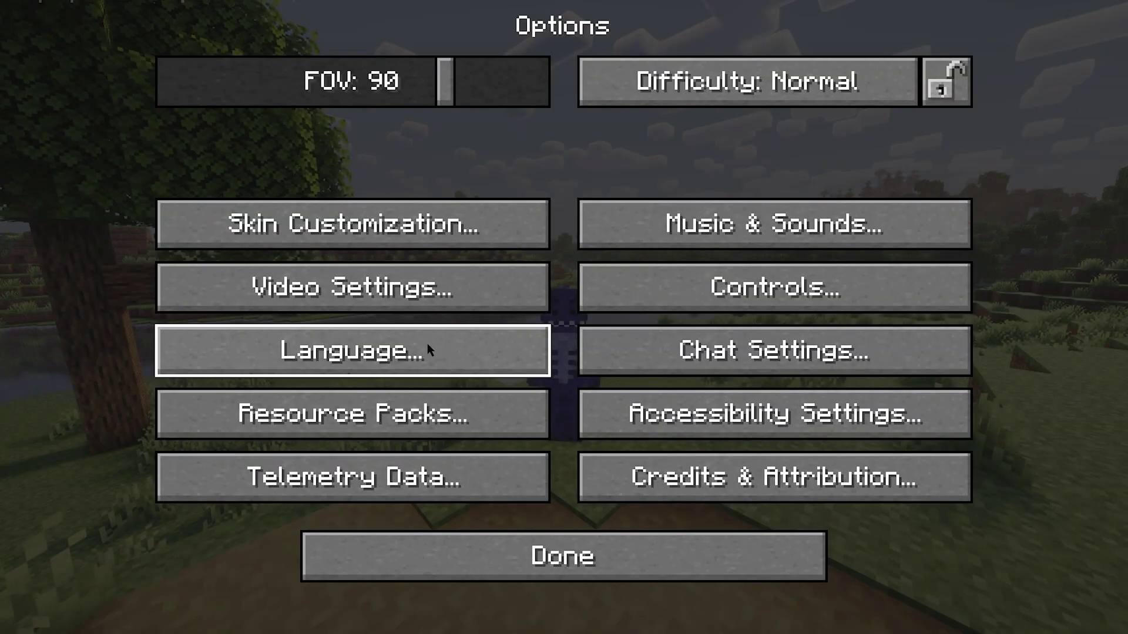
- Review the Video Settings, including the Shaders option, then back out through Options to resume the game
click(423, 288)
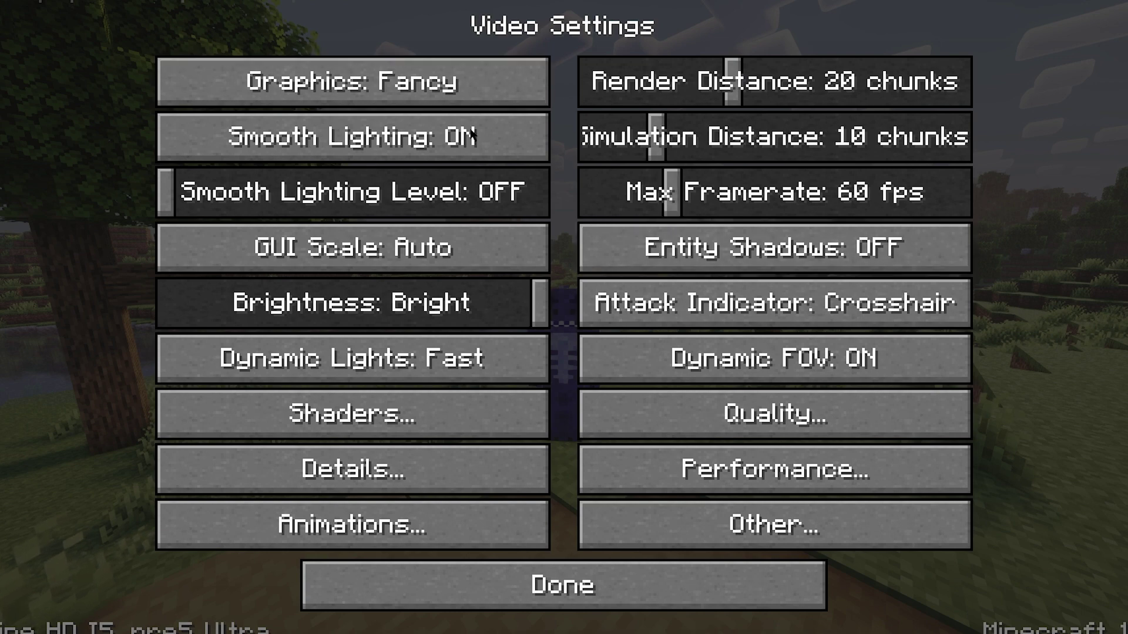
click(587, 585)
click(612, 555)
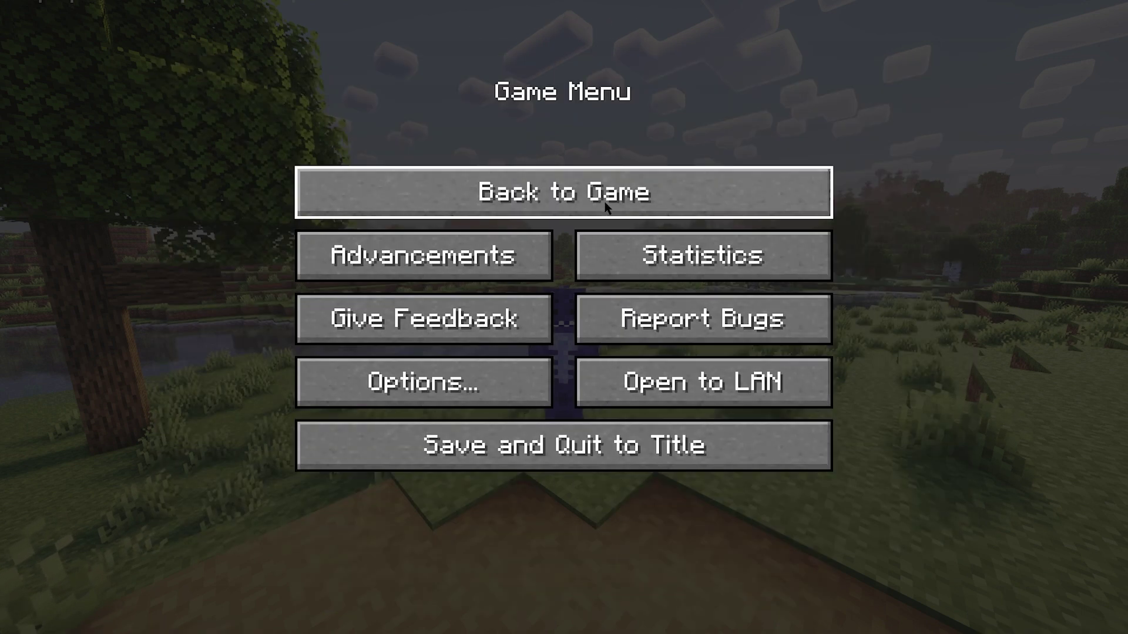
click(604, 202)
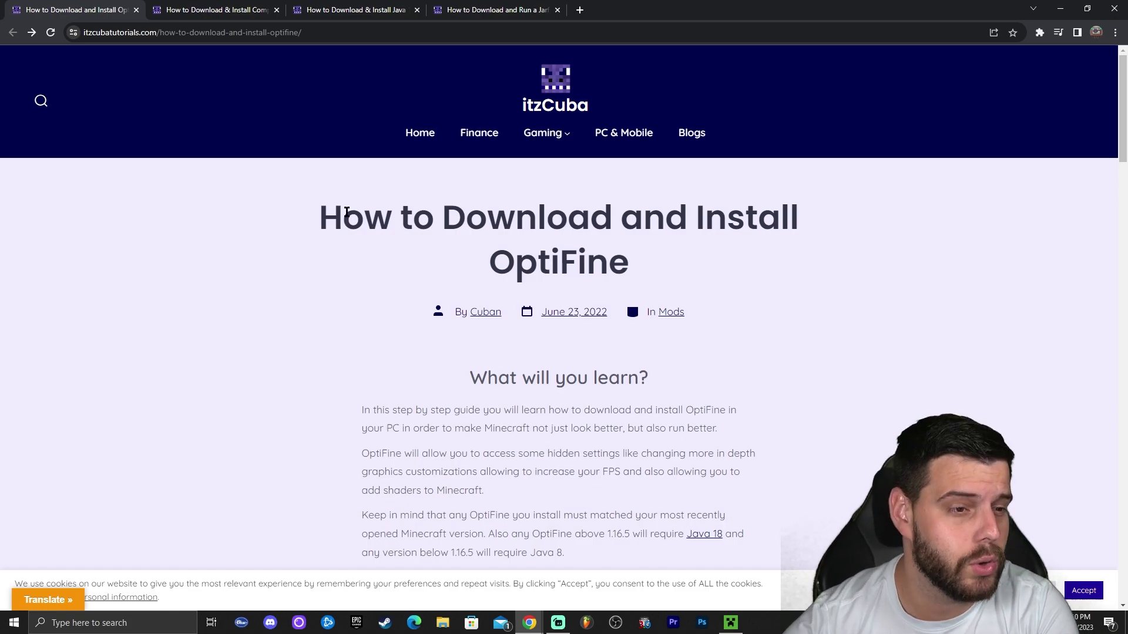
- Scroll through the OptiFine install guide and open its 'Download OptiFine Here' link in a background tab
scroll(348, 206, down, 3)
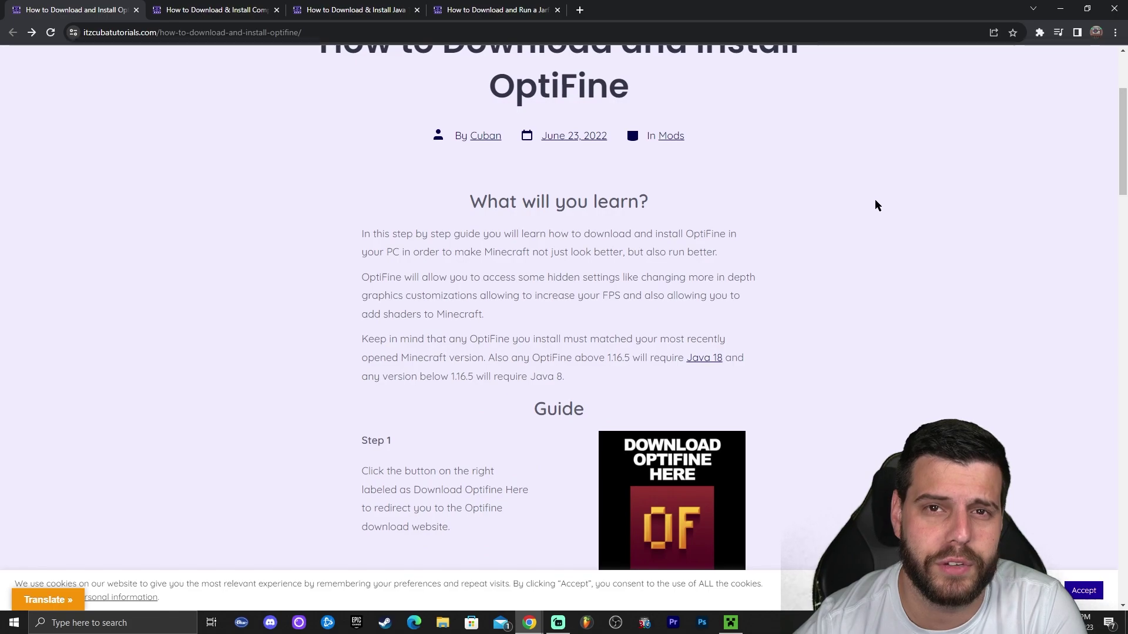
scroll(875, 204, down, 11)
scroll(916, 212, up, 7)
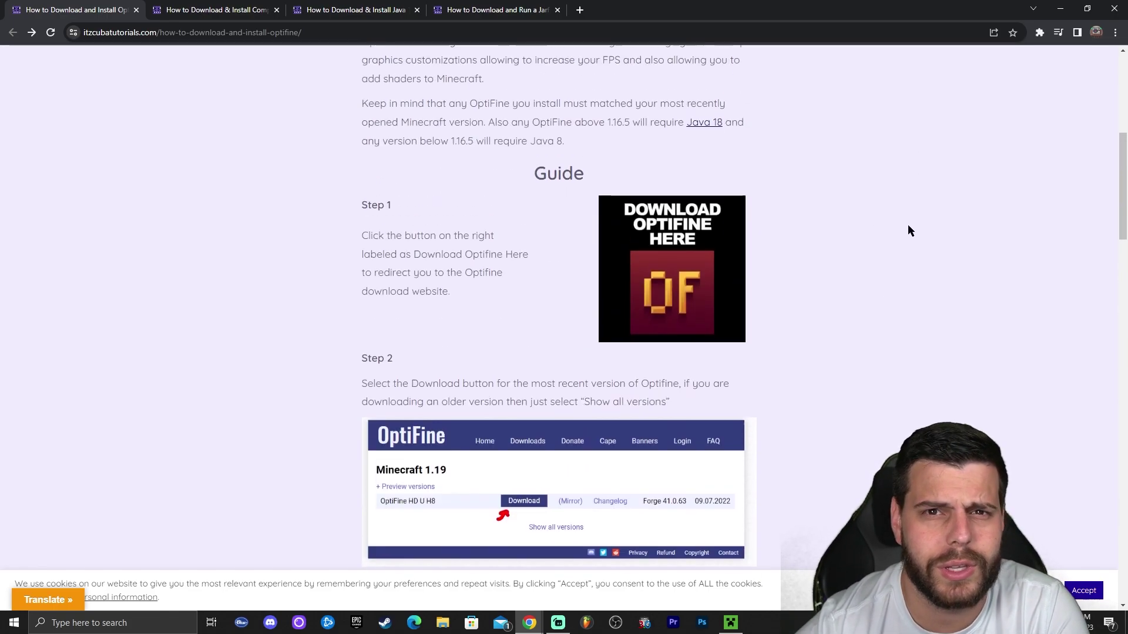
scroll(908, 225, up, 2)
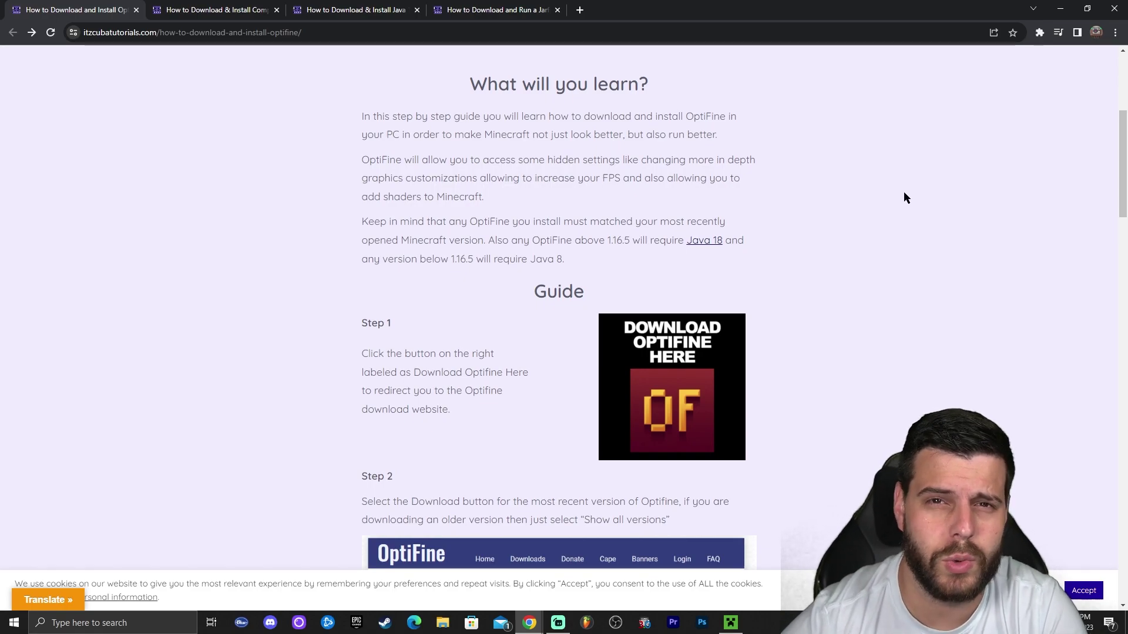
scroll(989, 198, down, 1)
scroll(843, 223, up, 3)
scroll(685, 219, down, 3)
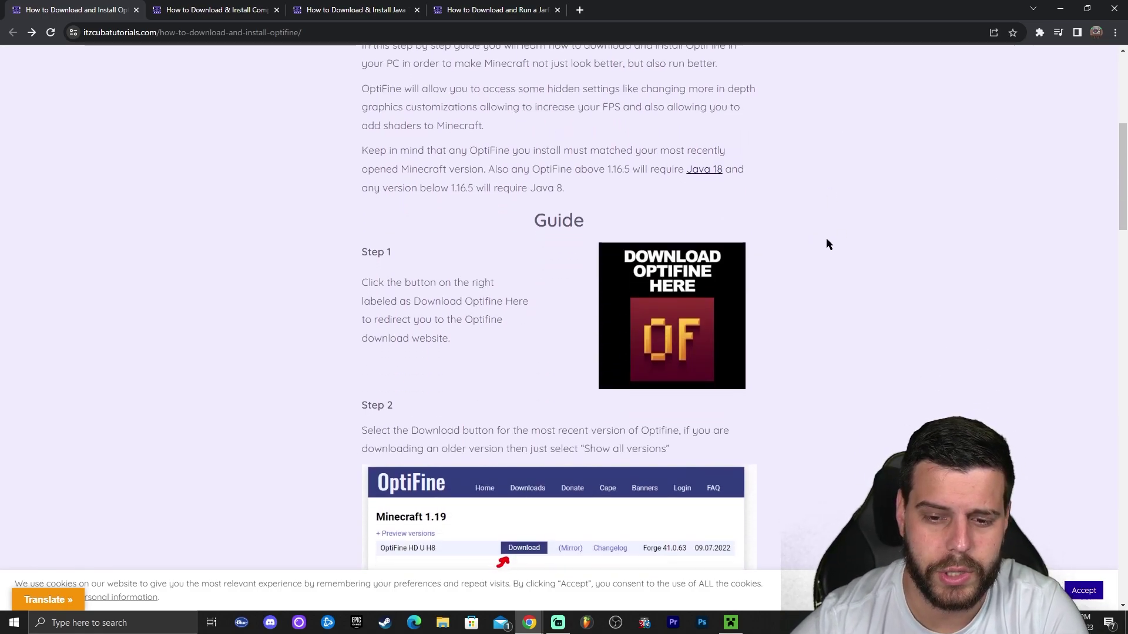
scroll(811, 235, down, 1)
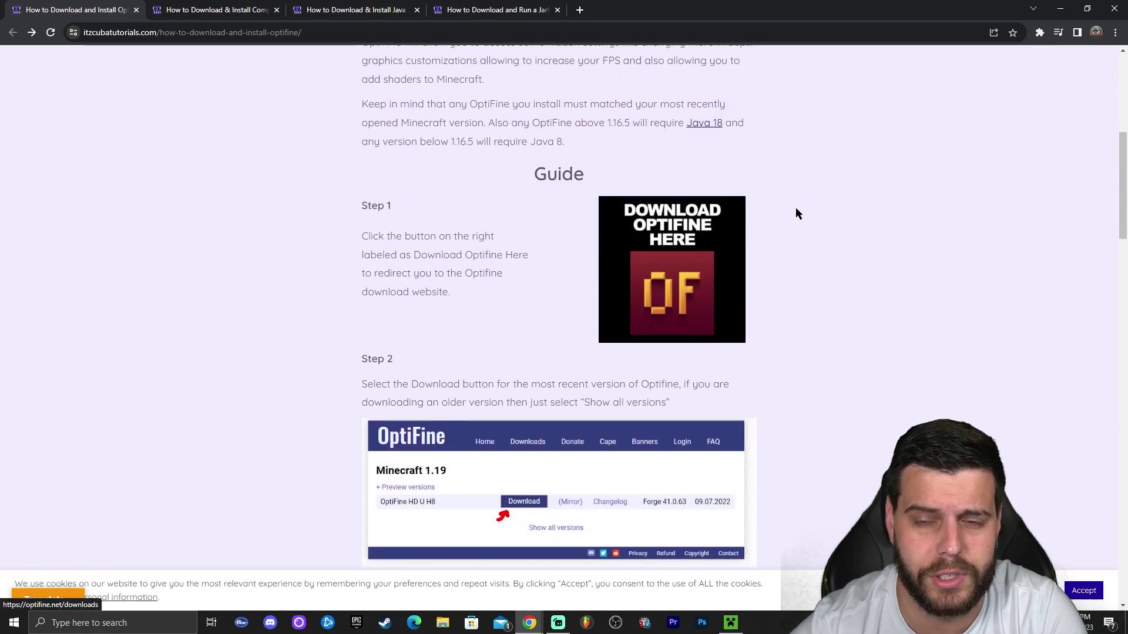
middle_click(671, 226)
- Switch to the OptiFine Downloads tab and highlight the Minecraft 1.20.1 version heading
click(226, 7)
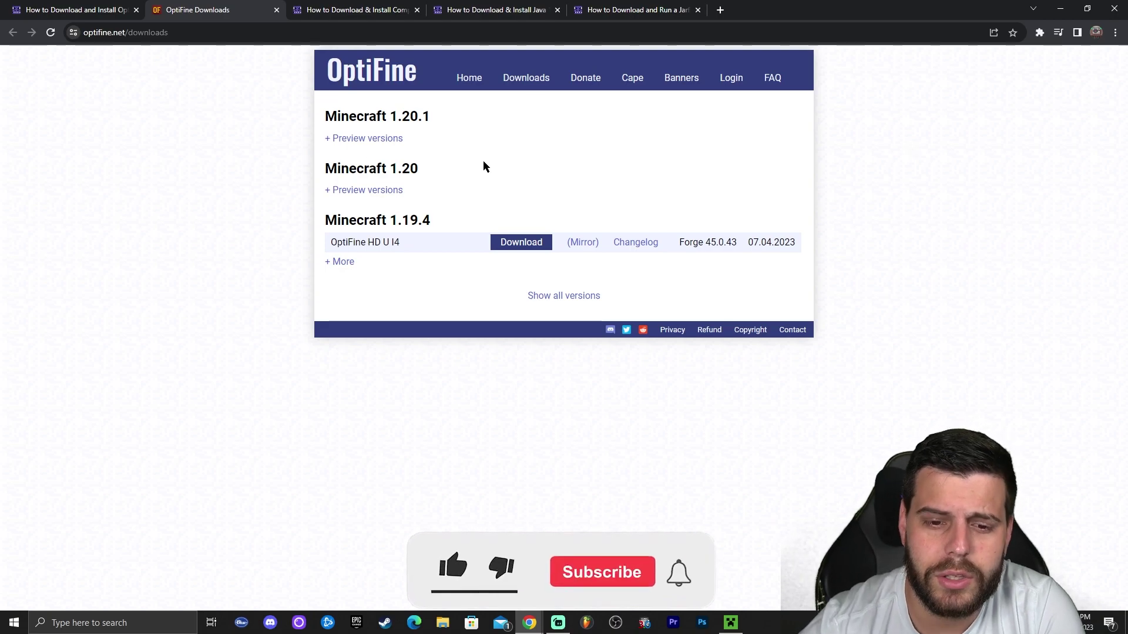
drag(431, 116, 381, 116)
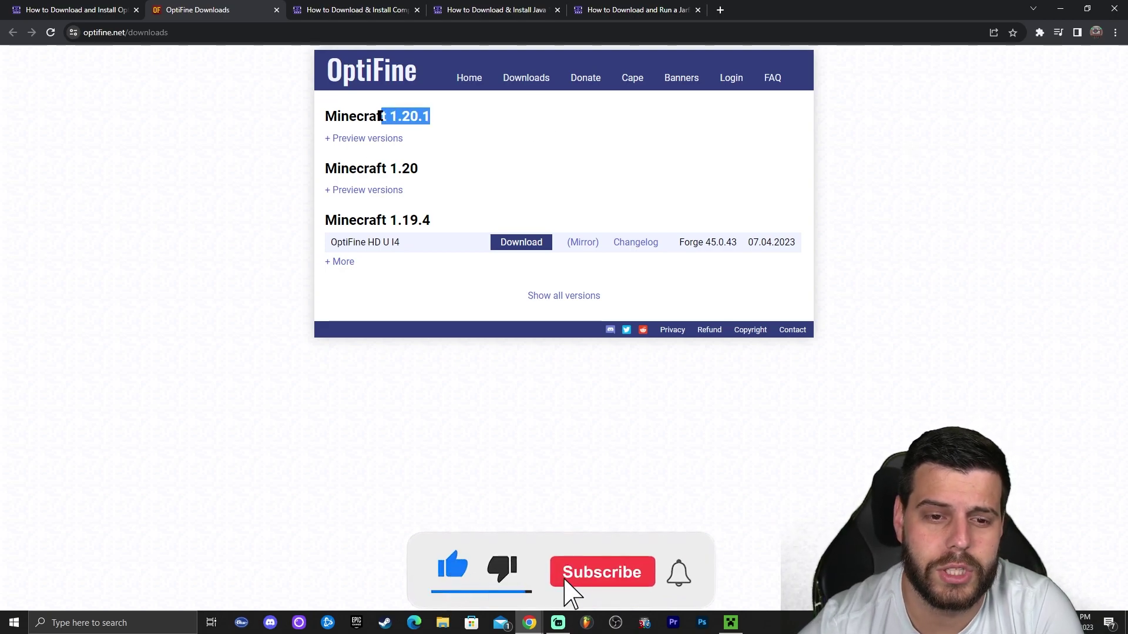
click(505, 115)
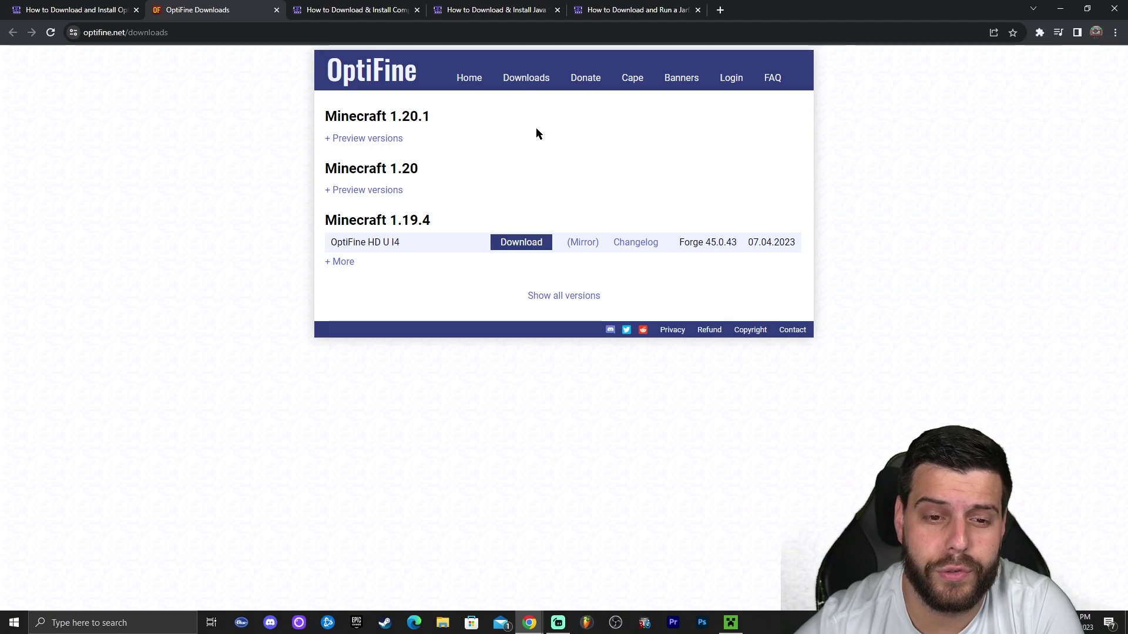
drag(392, 119, 432, 119)
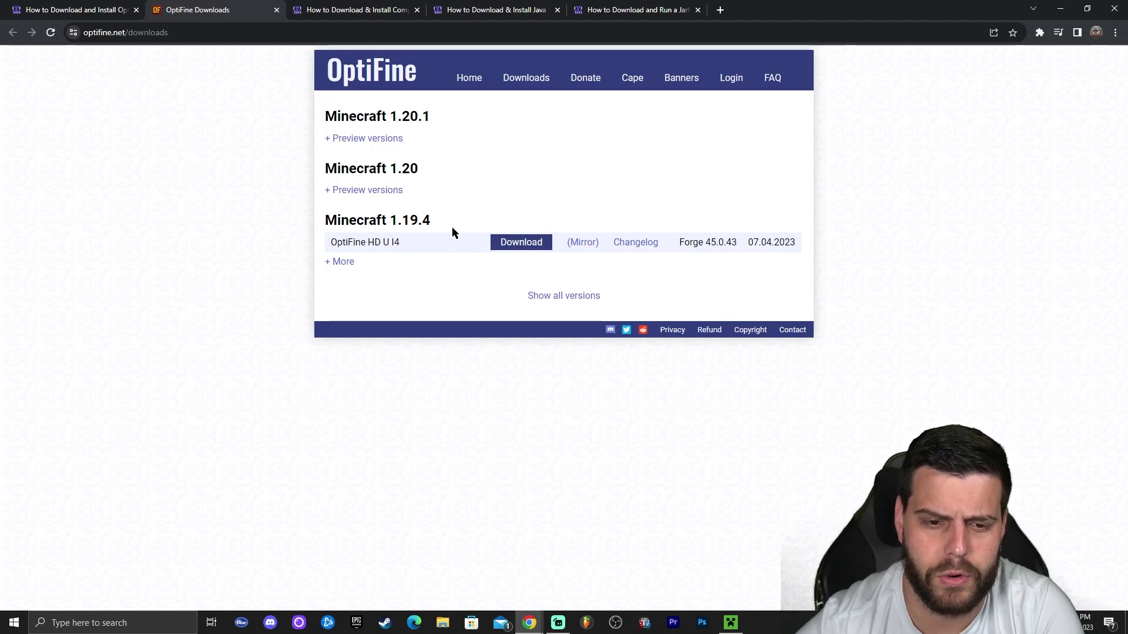
- Expand the 1.20.1 preview versions to reveal the I5 pre5 and pre4 builds
mouse_move(452, 228)
mouse_down()
mouse_move(385, 223)
mouse_move(449, 229)
mouse_up()
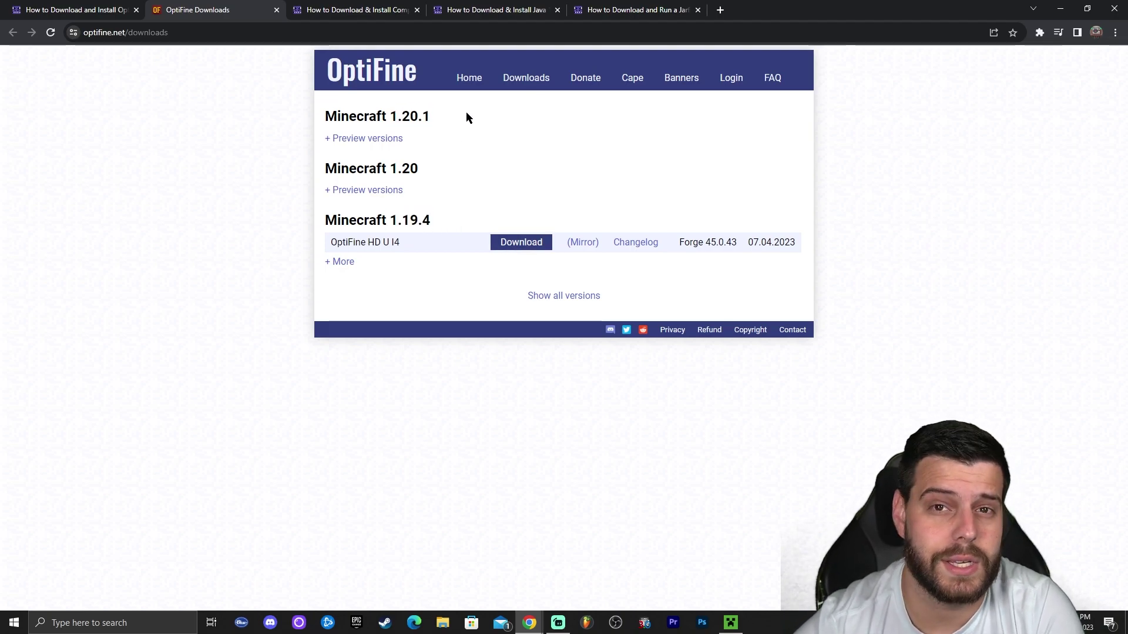
drag(466, 117, 496, 144)
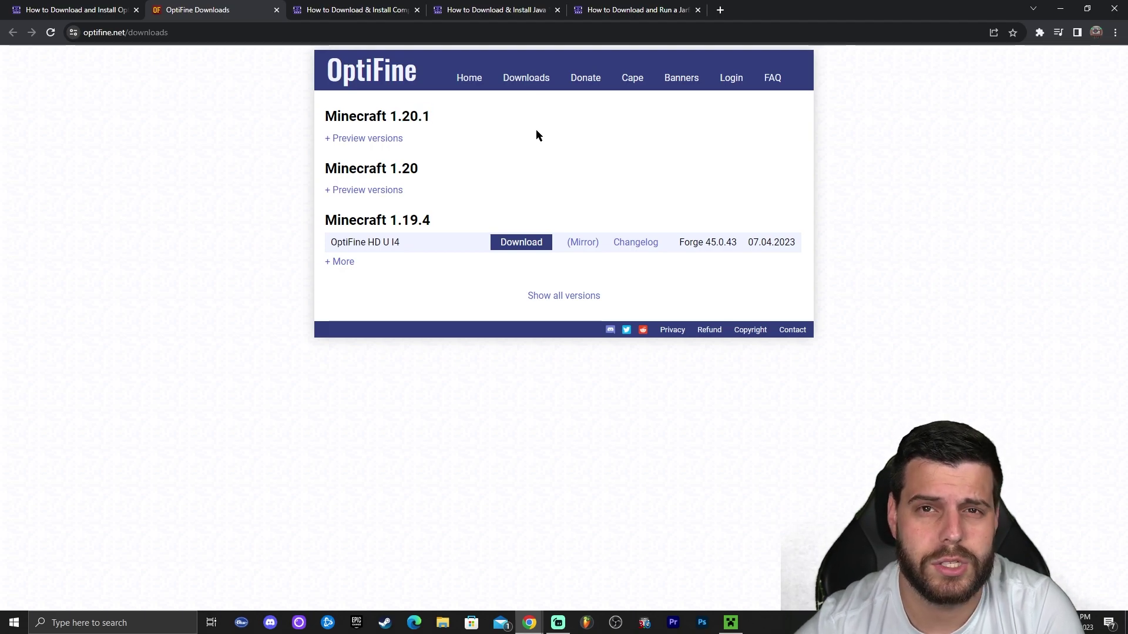
click(349, 139)
drag(440, 157, 402, 158)
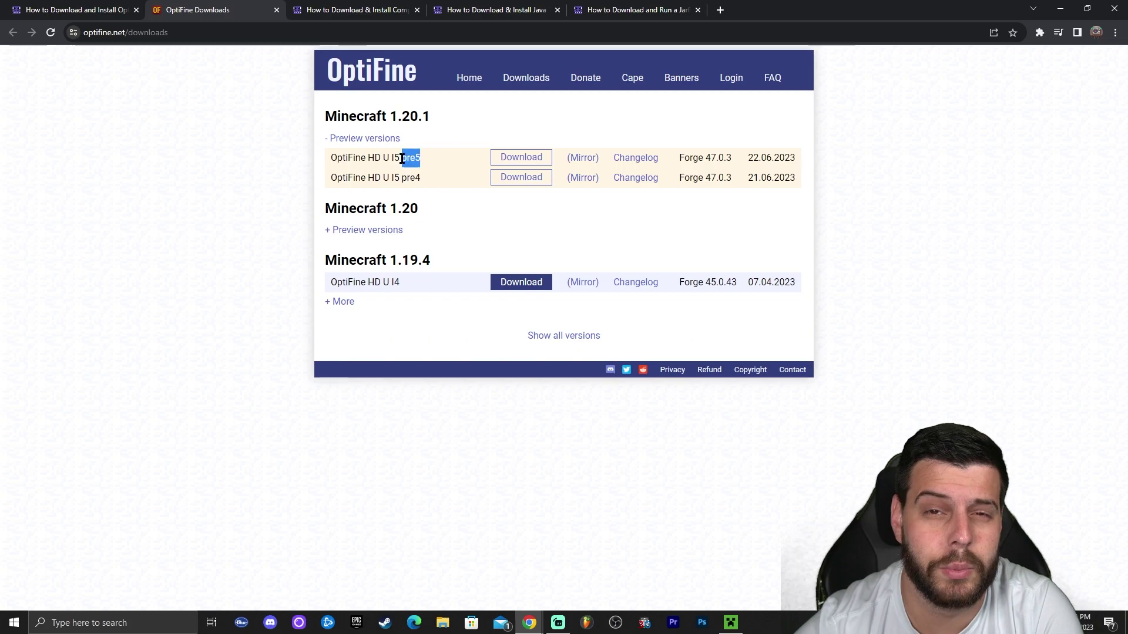
- Download and save preview_OptiFine_1.20.1_HD_U_I5_pre5.jar, skipping past the ad page
click(519, 160)
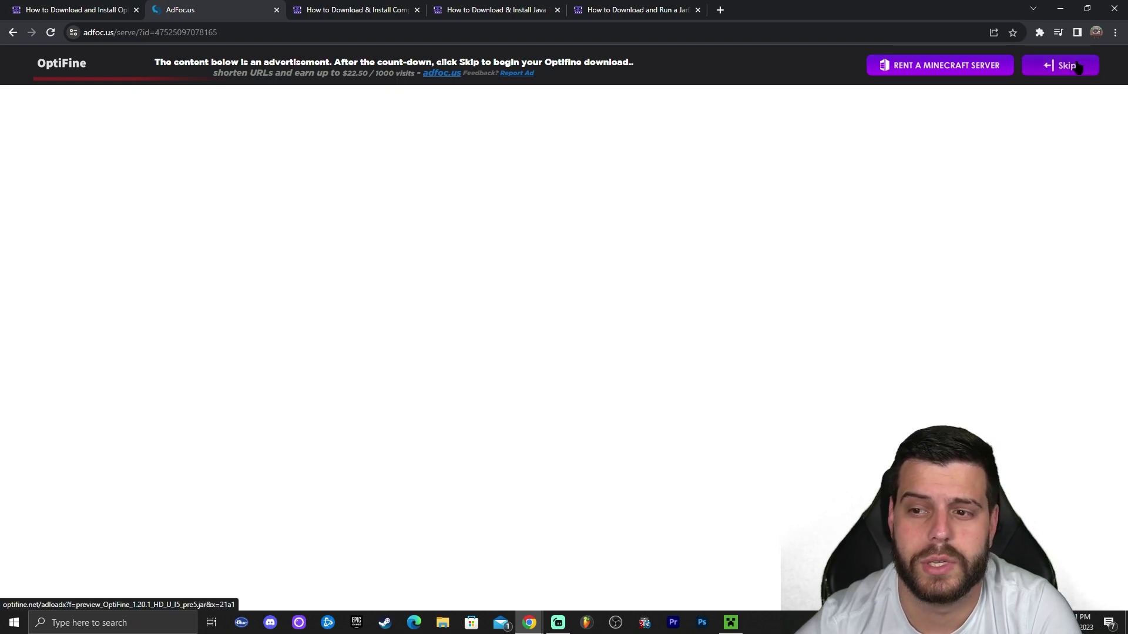
click(1078, 67)
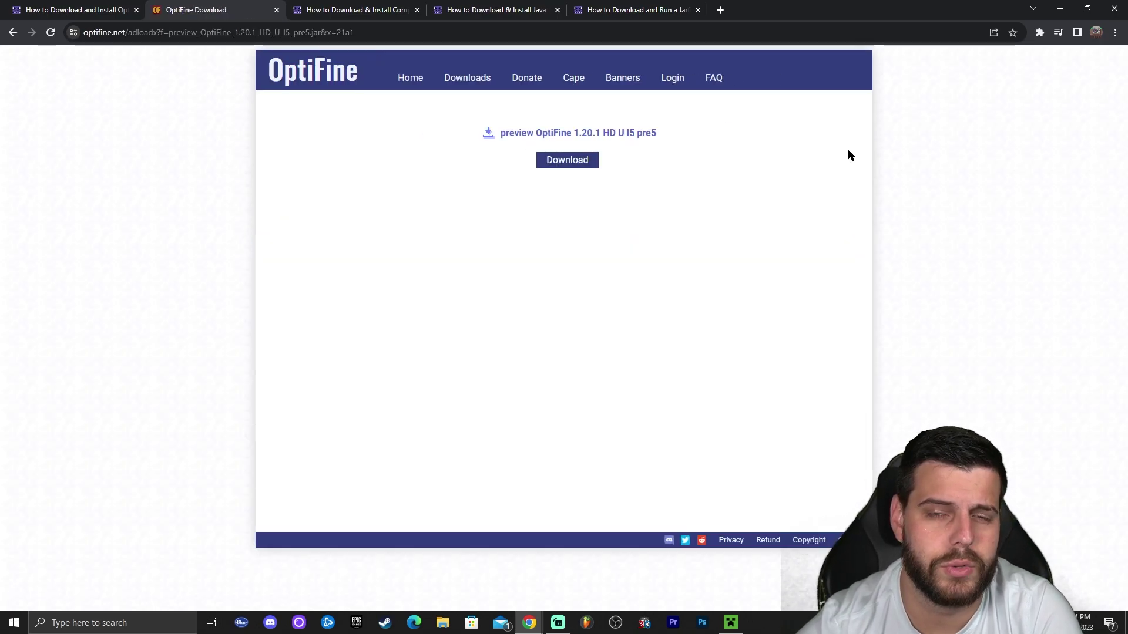
click(586, 166)
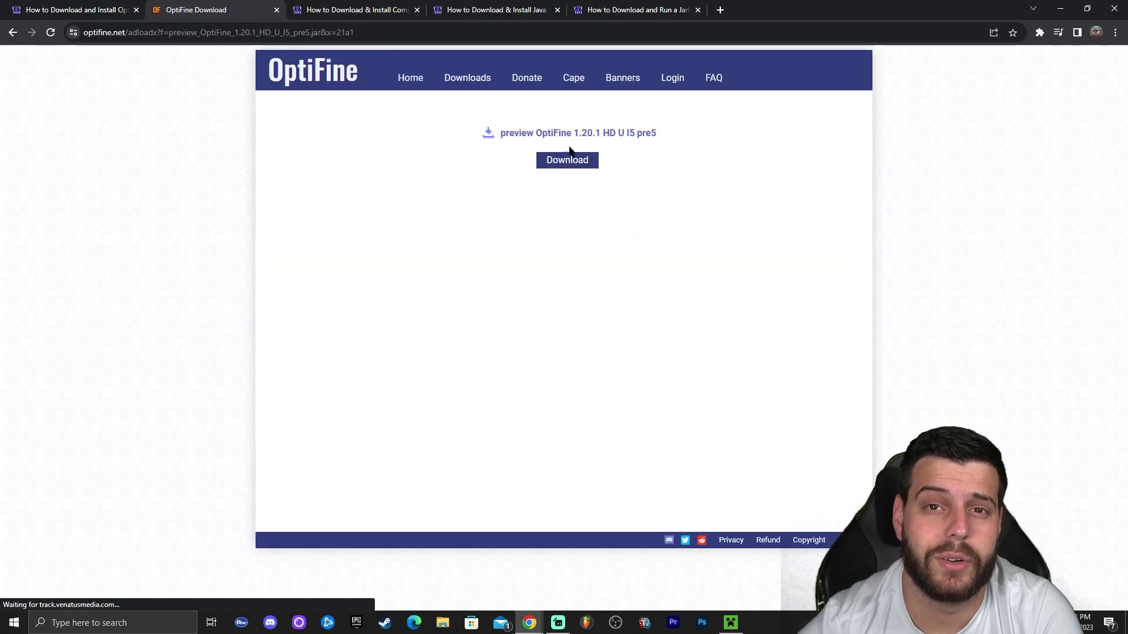
key(Return)
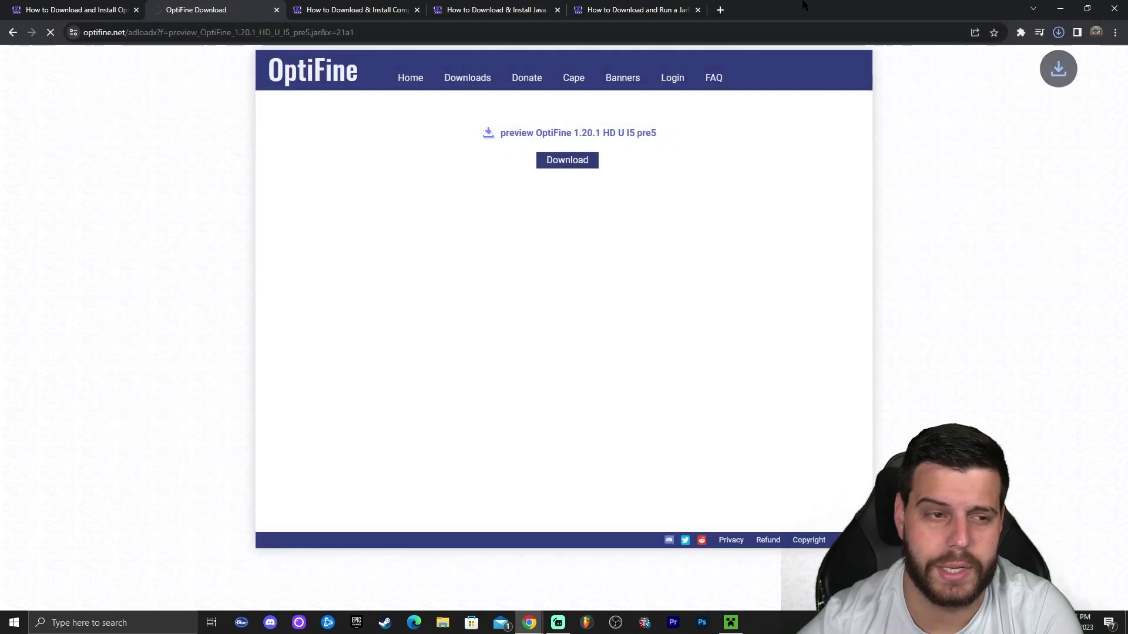
- Shrink the browser window and confirm the 6.7 MB jar finished in Chrome's recent downloads
double_click(805, 13)
drag(806, 13, 730, 47)
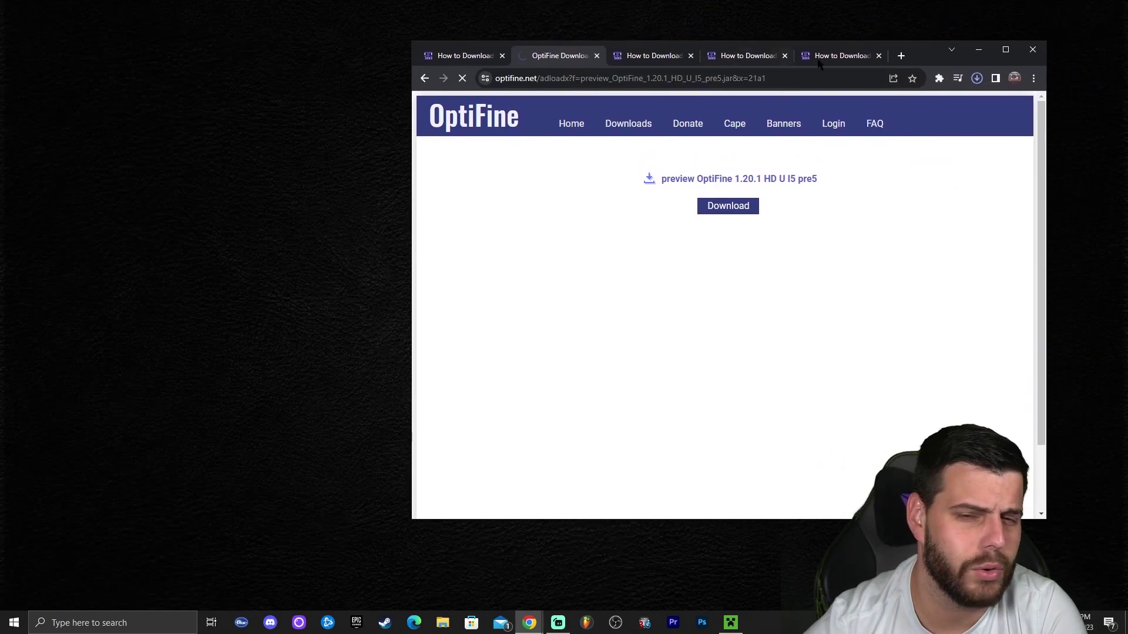
click(977, 78)
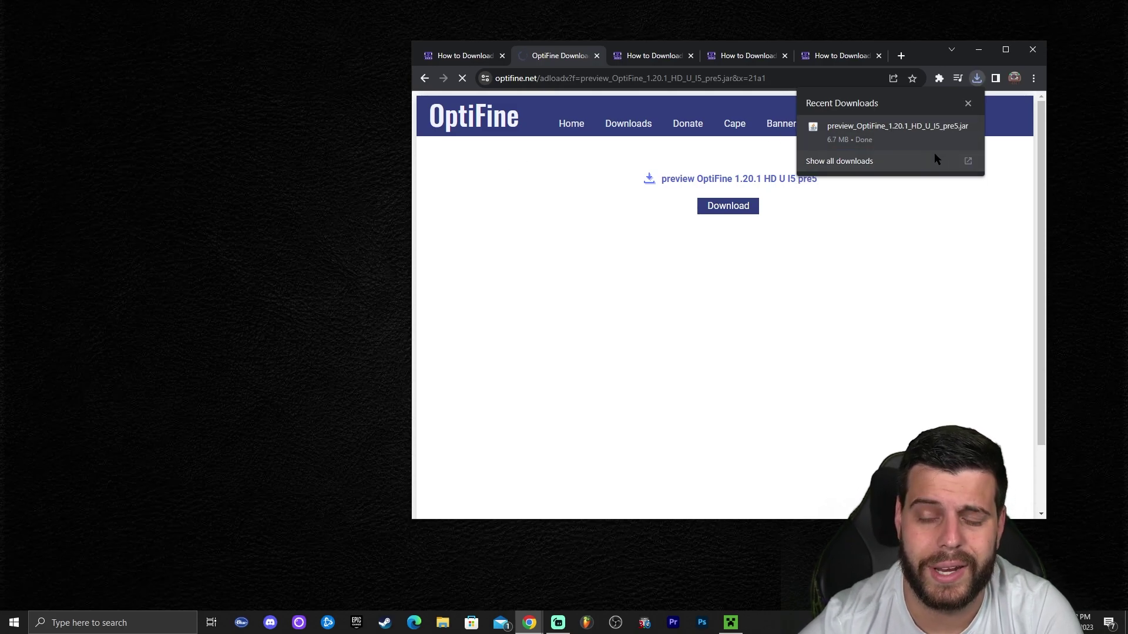
- Drag the OptiFine jar onto the desktop, refresh the desktop, and close the Opera GX ad tab
drag(934, 152, 218, 132)
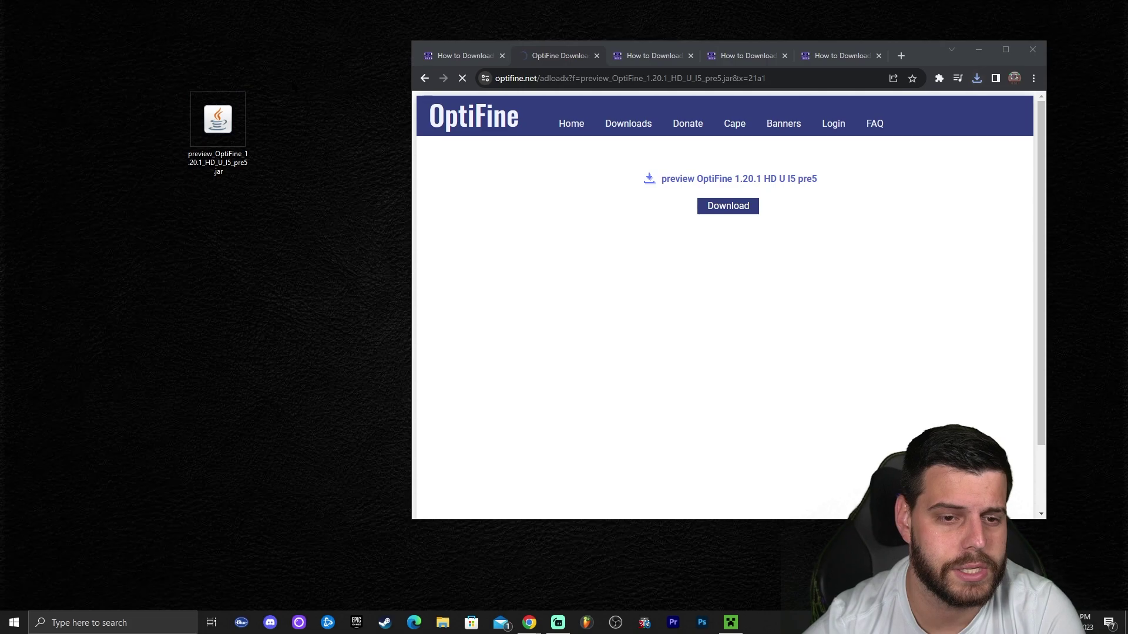
right_click(294, 83)
click(305, 116)
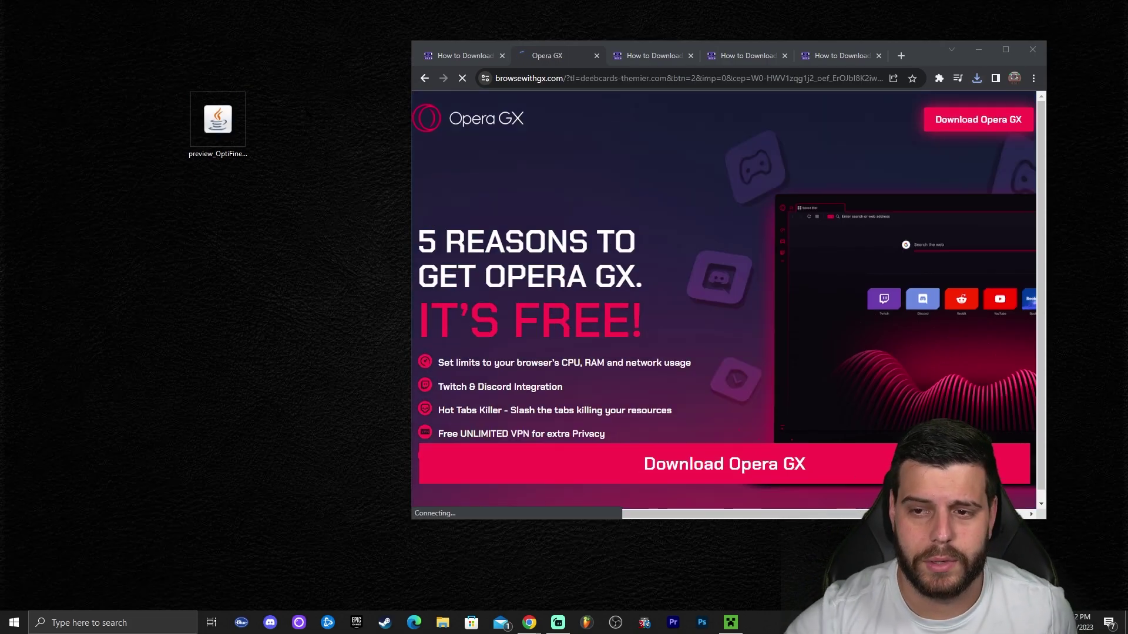
click(596, 55)
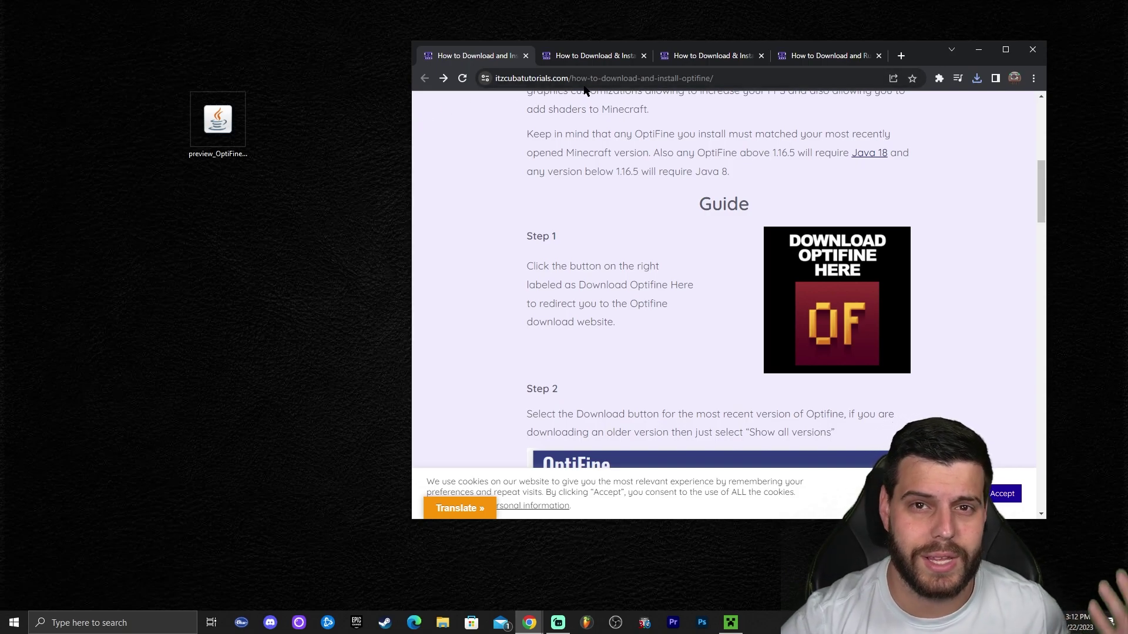
mouse_move(588, 59)
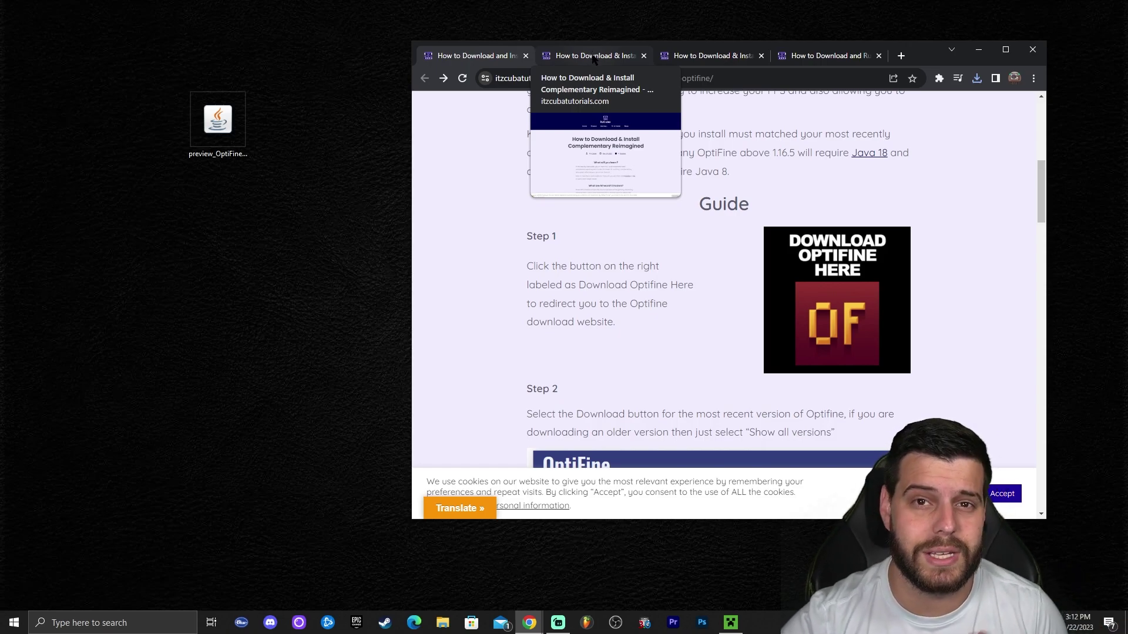
- Switch to the Complementary Reimagined guide, maximize Chrome, and scroll to the Step 1 download section
click(594, 59)
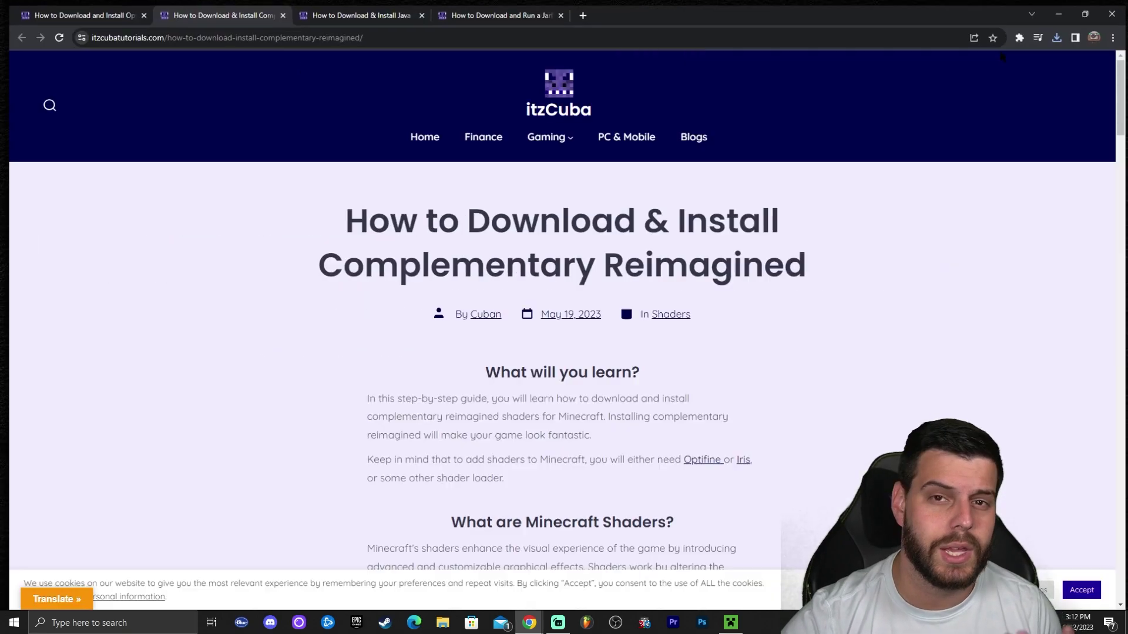
click(1005, 50)
scroll(830, 185, down, 20)
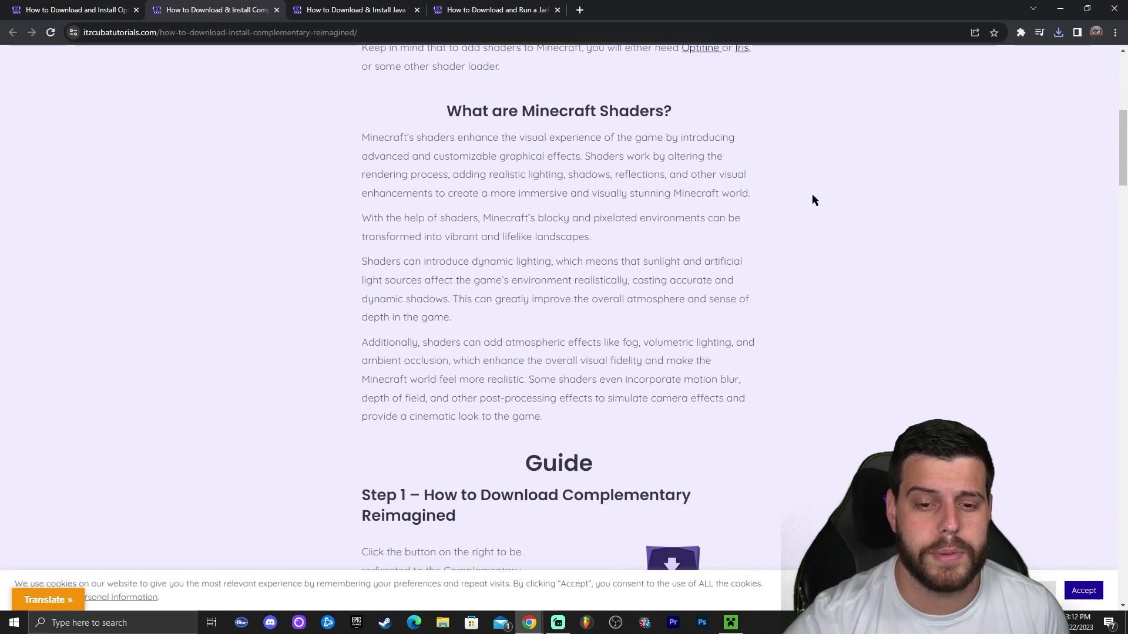
scroll(847, 241, down, 20)
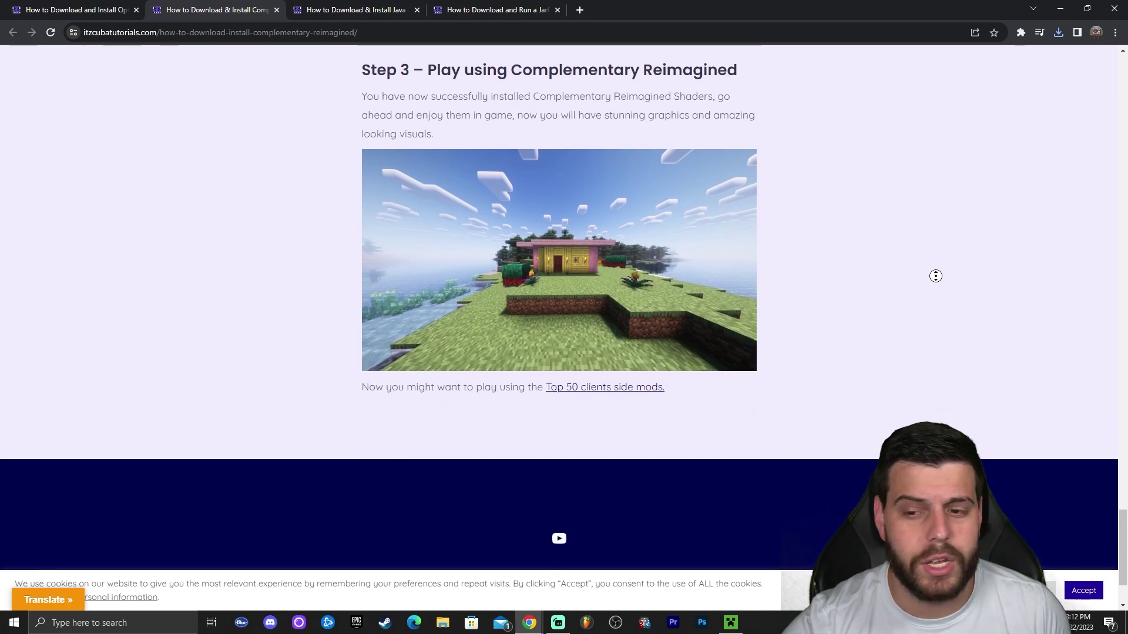
scroll(936, 277, down, 2)
key(Home)
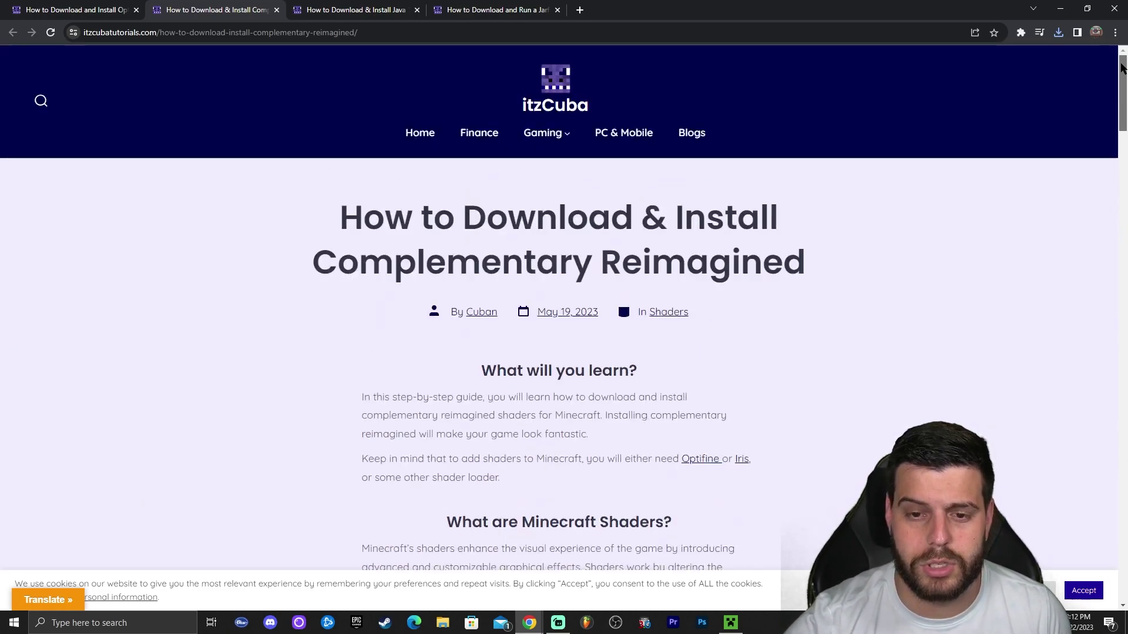
scroll(908, 262, down, 10)
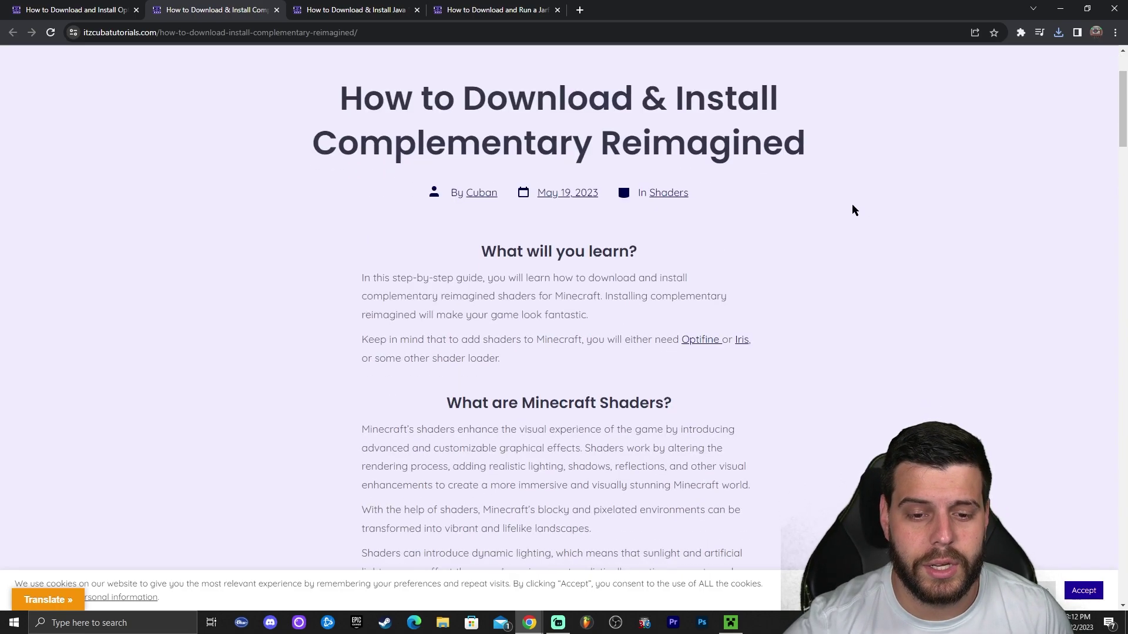
scroll(898, 222, down, 2)
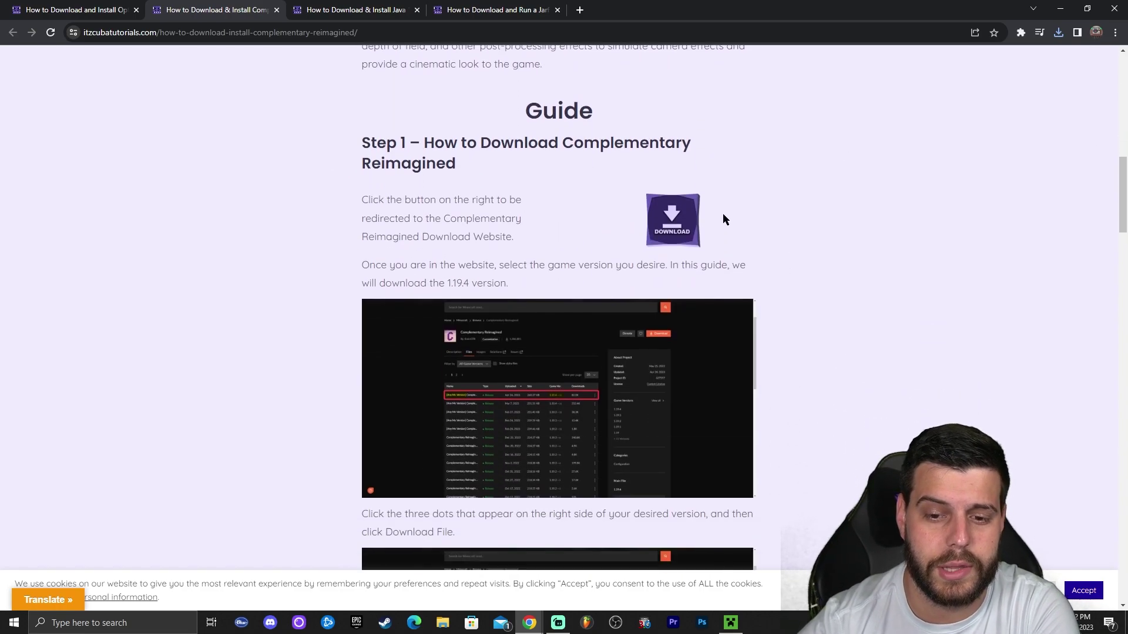
- Open the Complementary Reimagined files on CurseForge and check the newest r2.2 file's game version
click(679, 211)
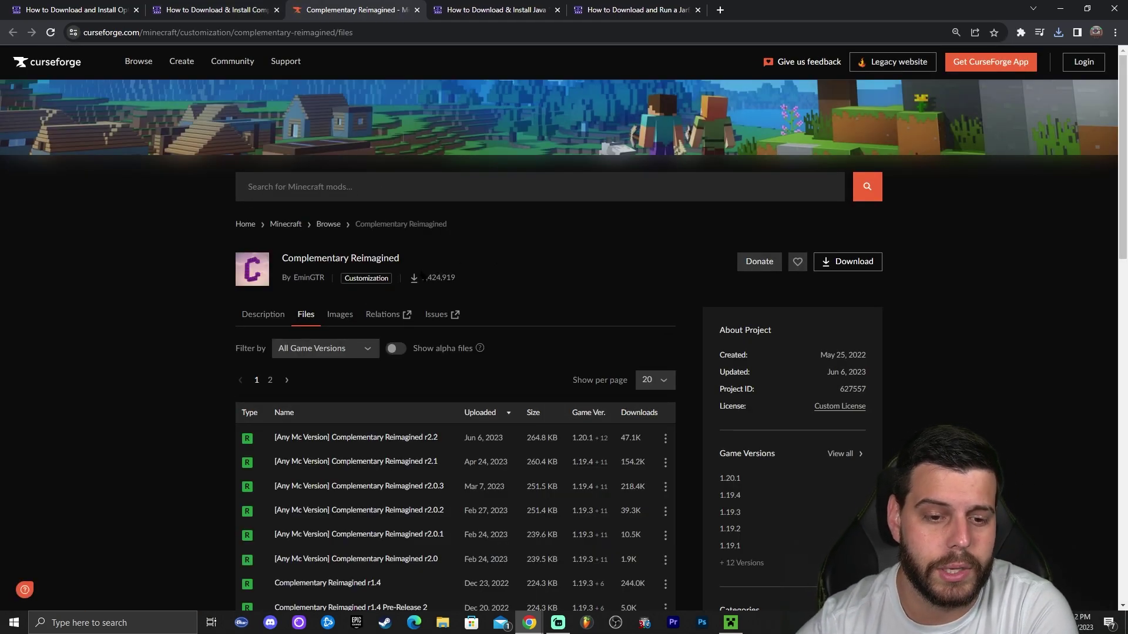
drag(495, 255, 309, 259)
click(565, 144)
scroll(565, 144, down, 2)
scroll(566, 144, down, 2)
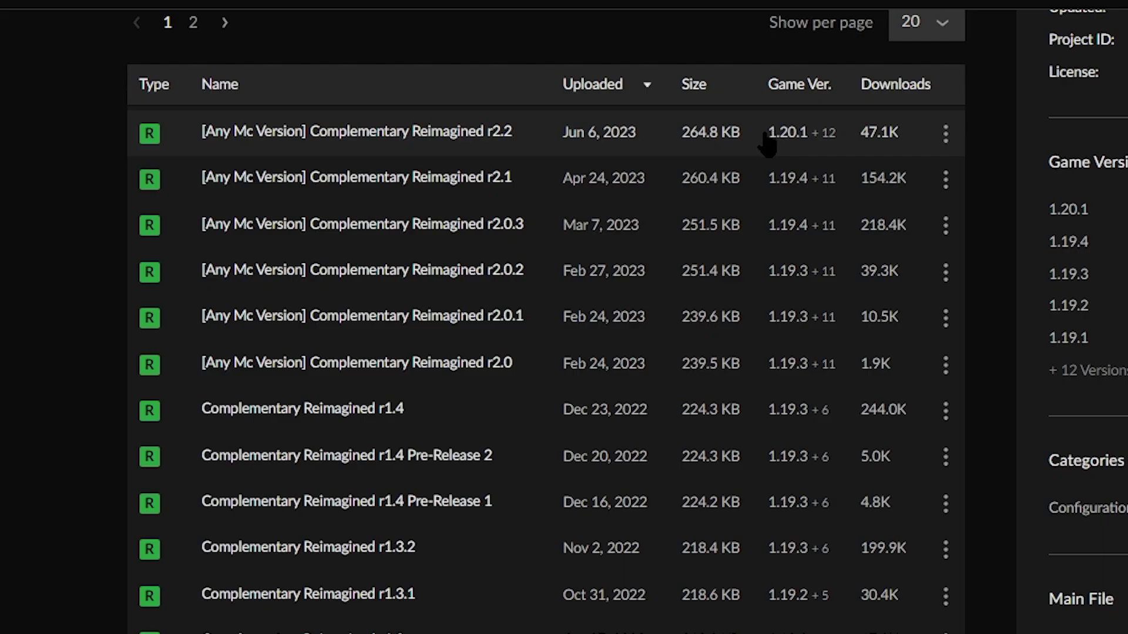
double_click(574, 145)
mouse_move(594, 146)
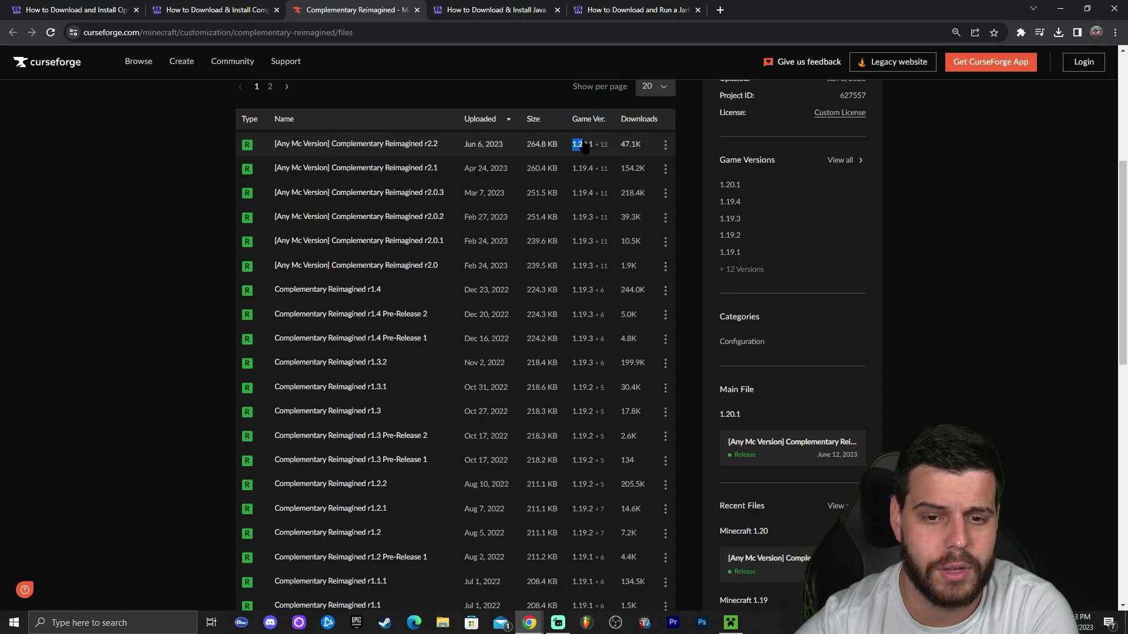
click(784, 132)
click(257, 137)
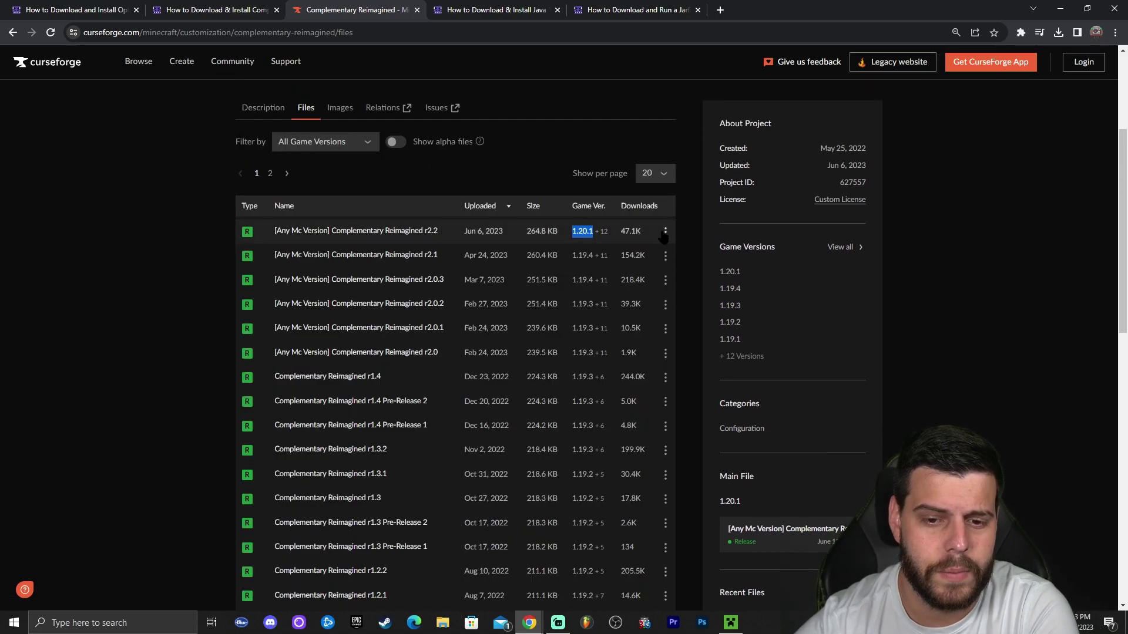
- Download and save the r2.2 shader zip, then drag it from Chrome onto the desktop
click(665, 231)
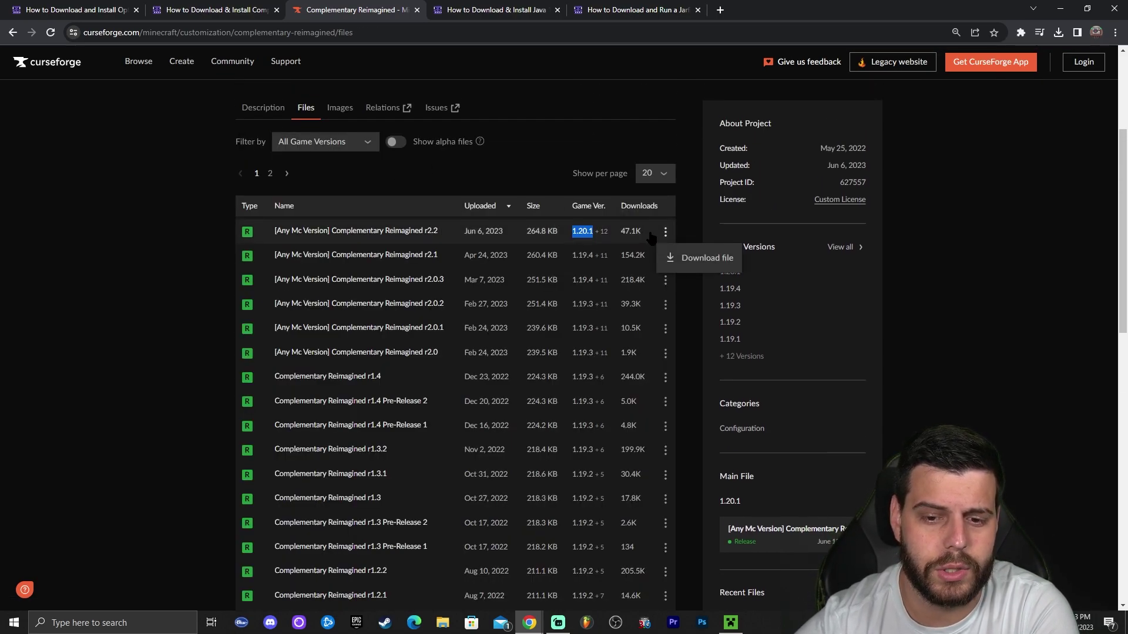
click(690, 261)
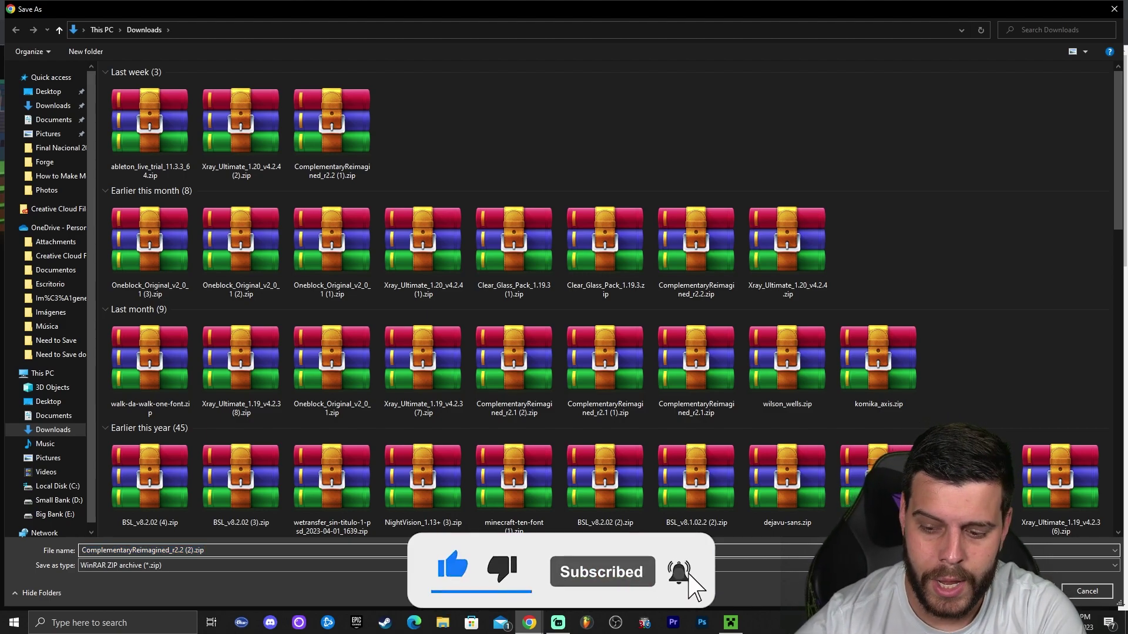
key(Return)
double_click(801, 4)
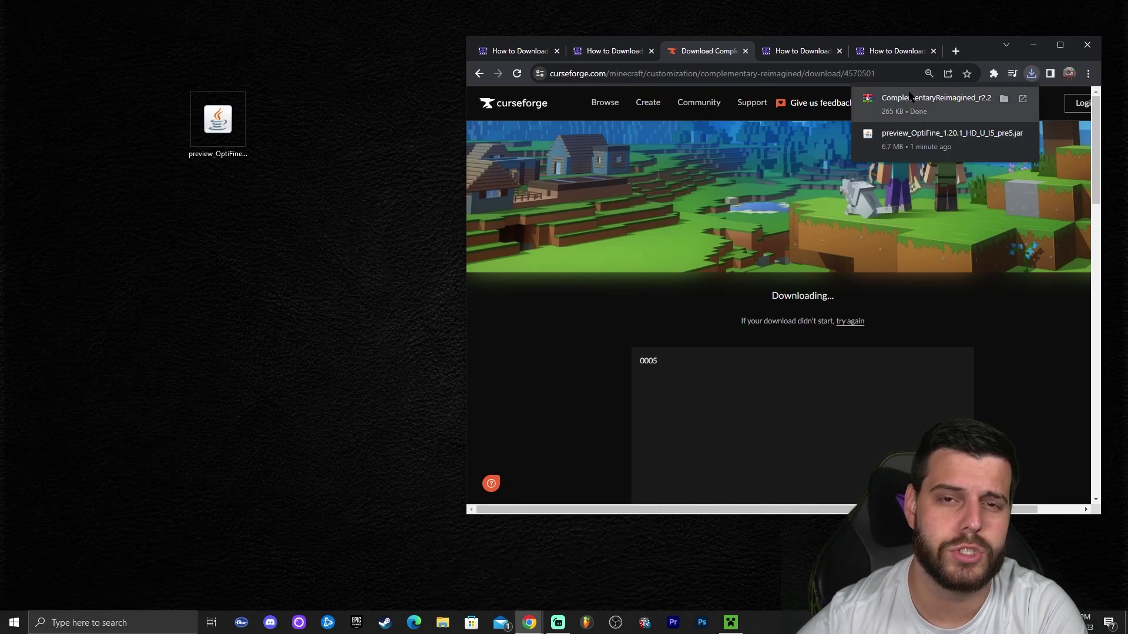
drag(908, 96, 287, 122)
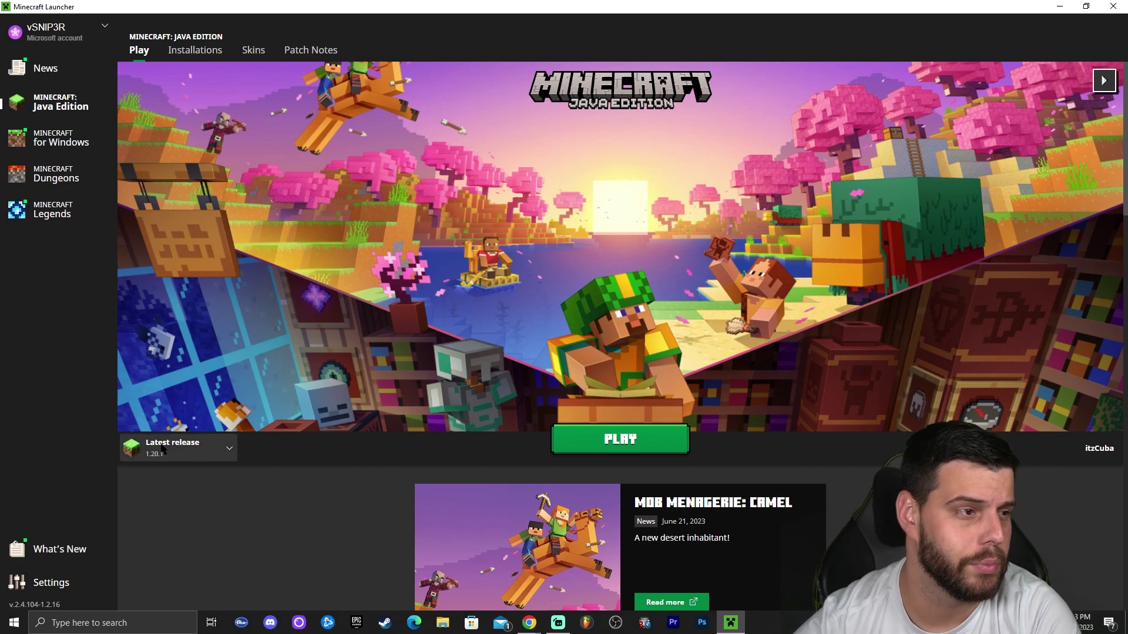
- Launch the latest Minecraft 1.20.1 release with PLAY, then quit from the title screen
click(565, 448)
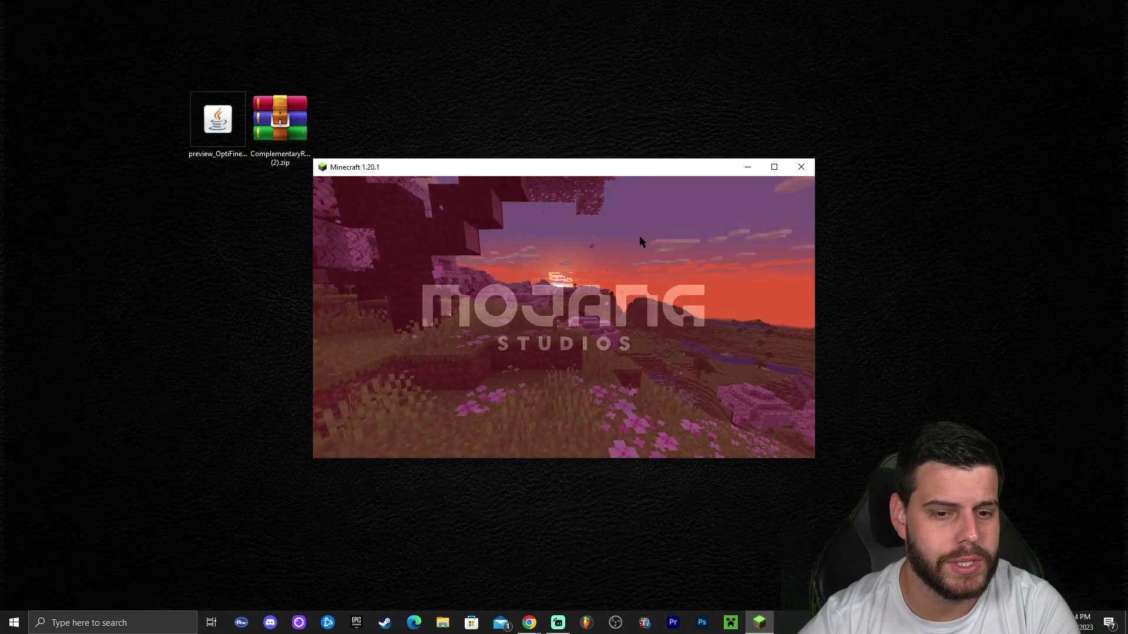
click(631, 421)
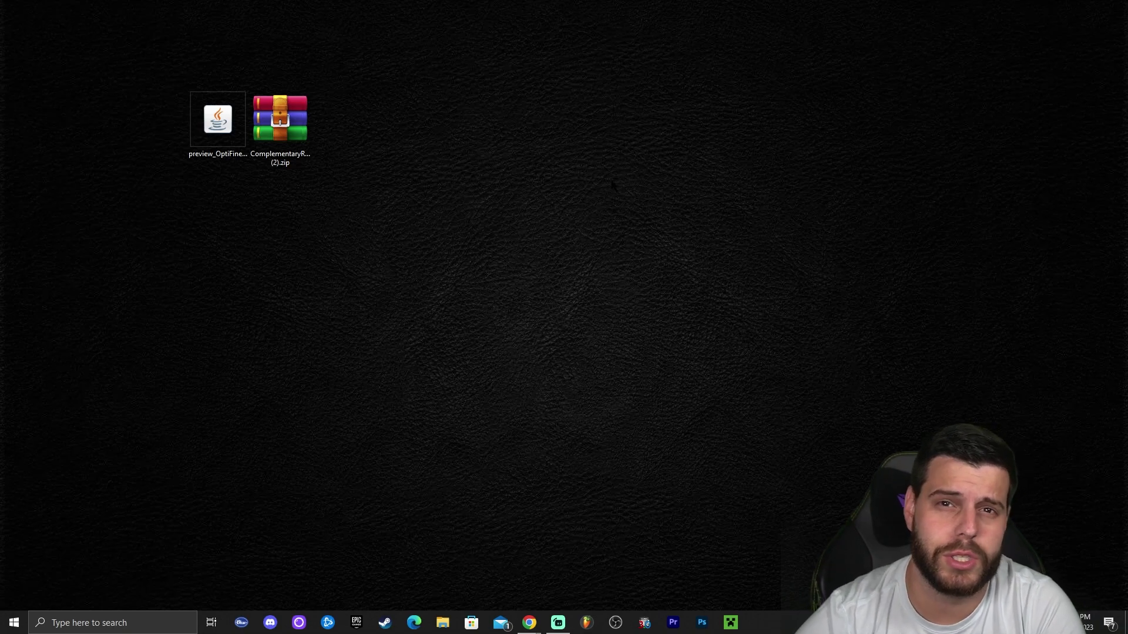
- Refresh the desktop twice, then run the preview_OptiFine jar to open the OptiFine installer
right_click(648, 113)
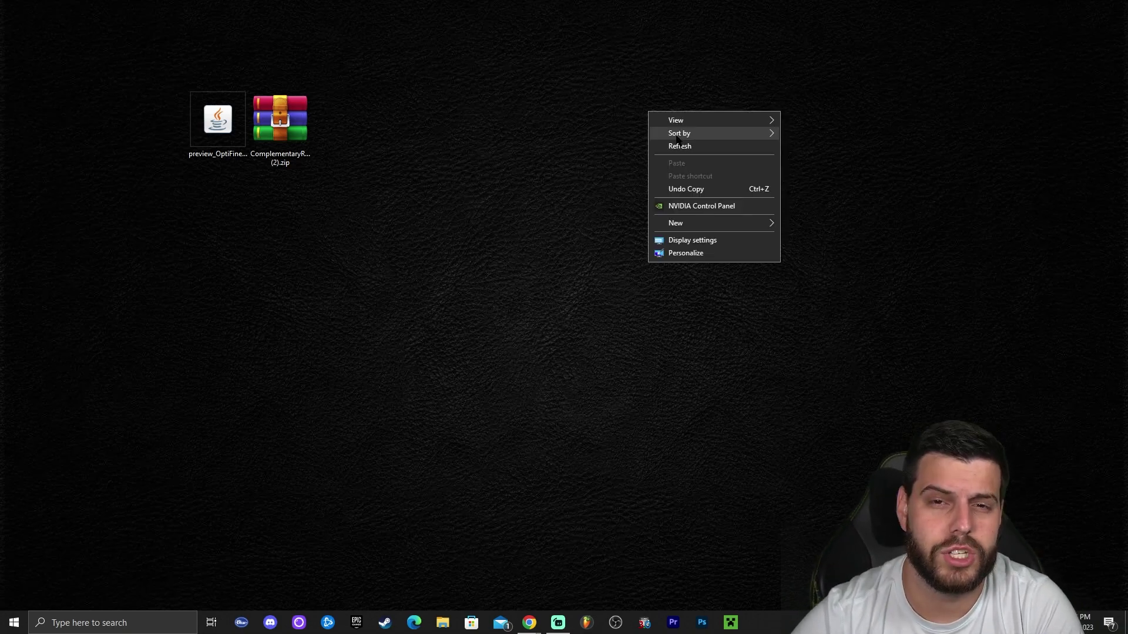
click(676, 143)
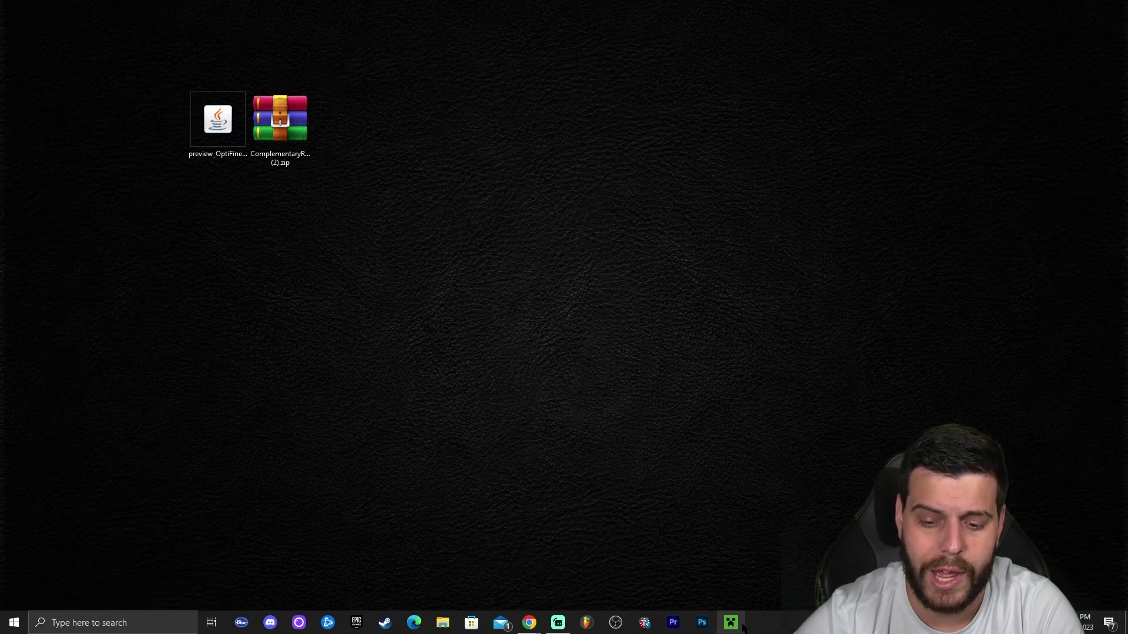
right_click(554, 223)
click(592, 258)
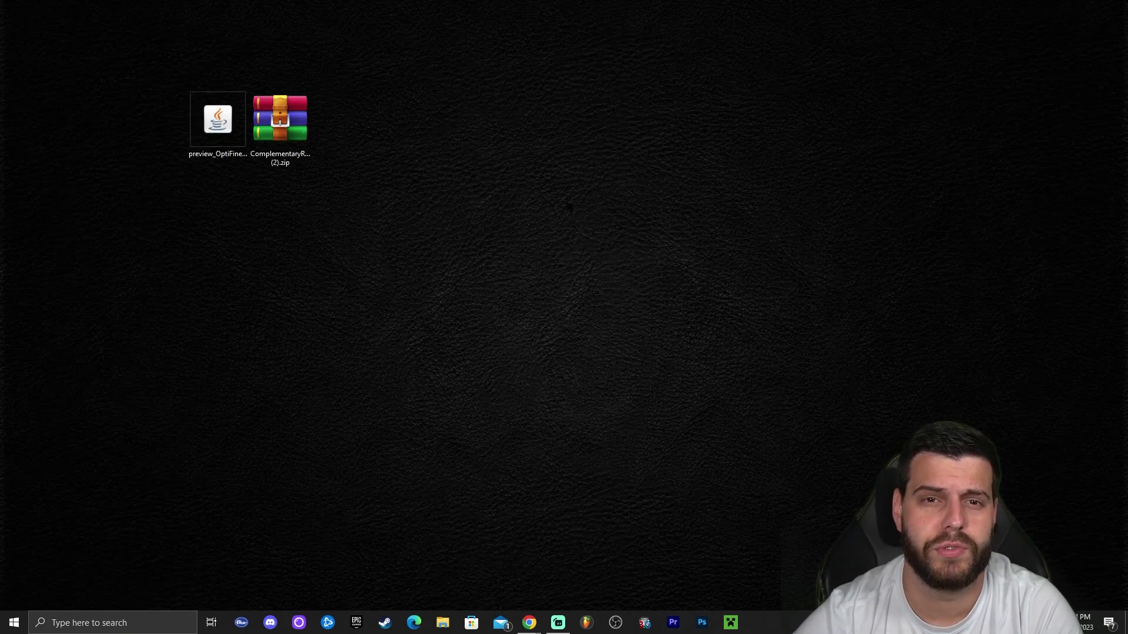
double_click(205, 110)
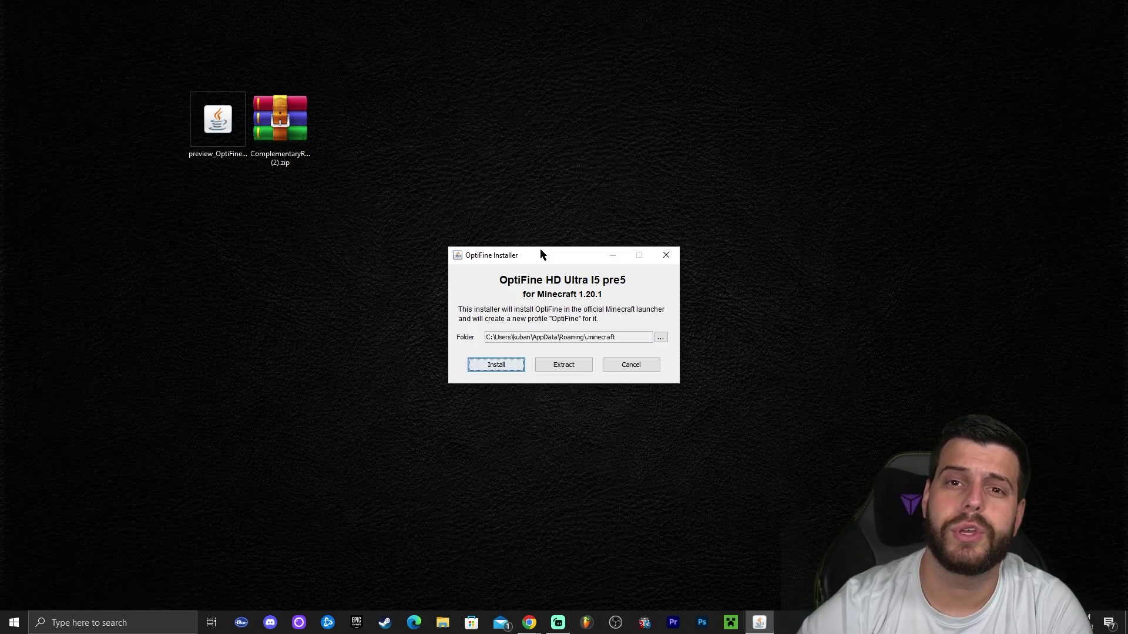
click(218, 126)
click(575, 257)
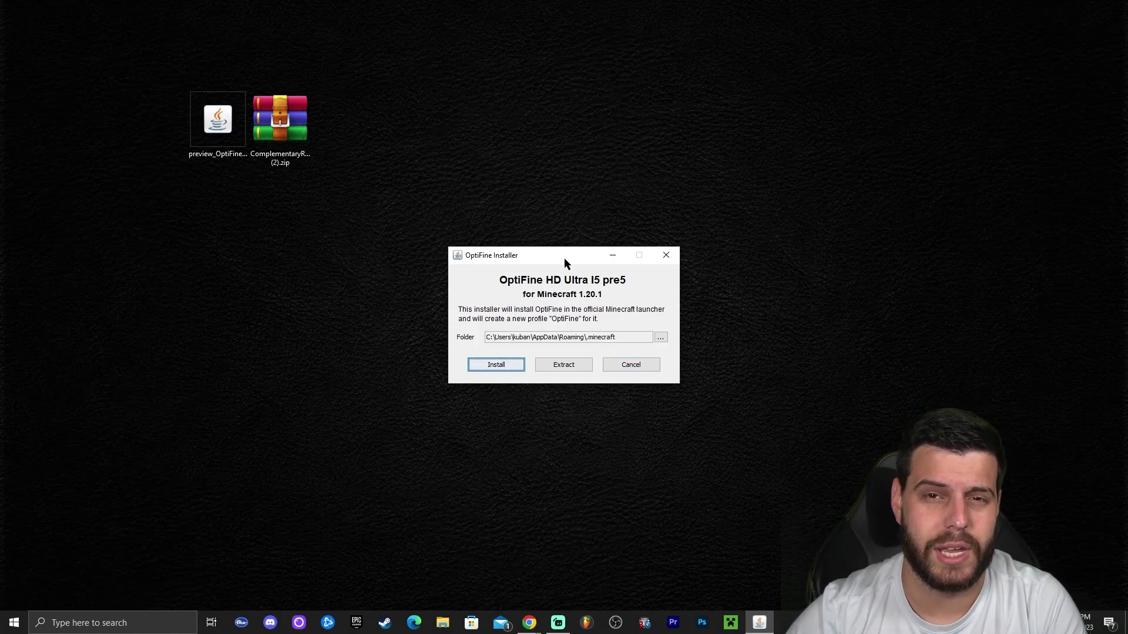
click(218, 123)
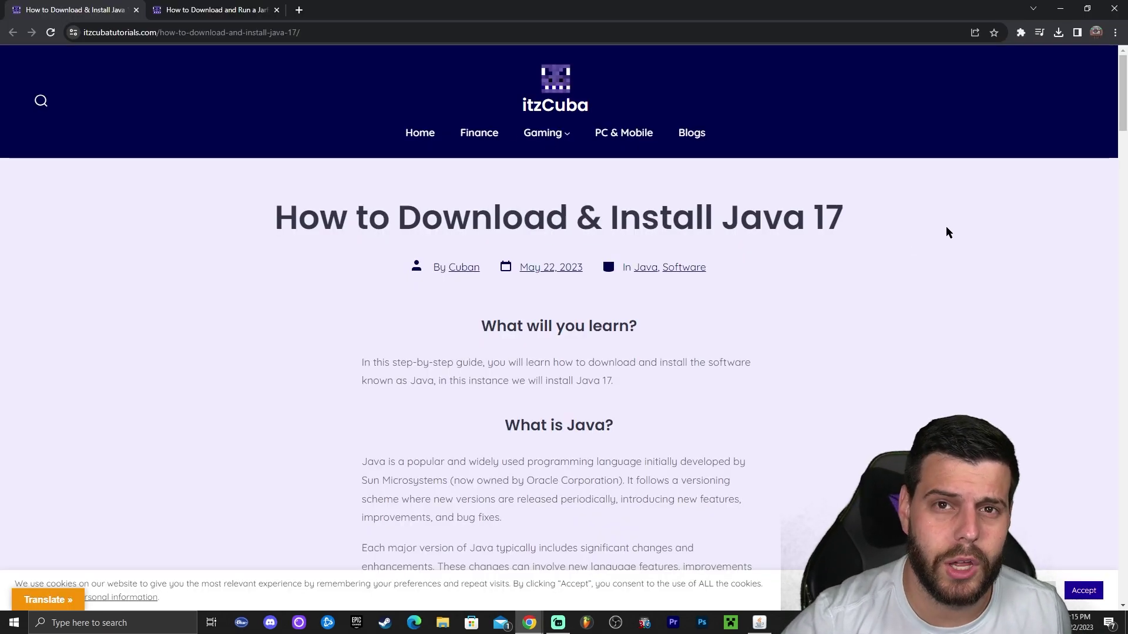
- Scroll through the Java 17 installer screenshots, then close that tab with Ctrl+W
scroll(946, 227, down, 10)
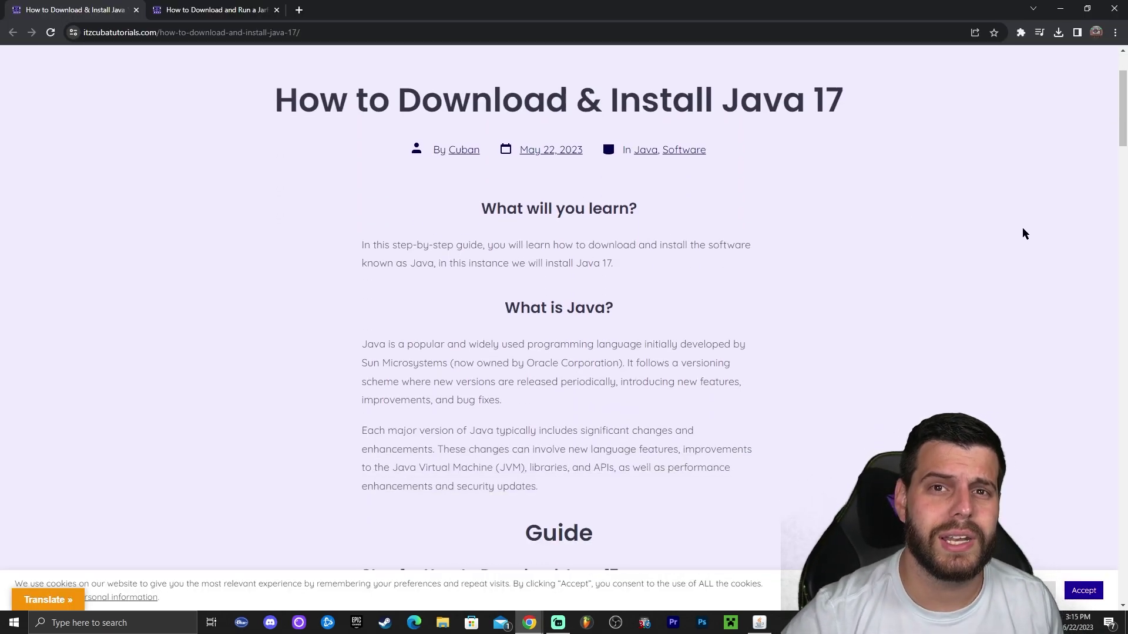
scroll(968, 205, down, 12)
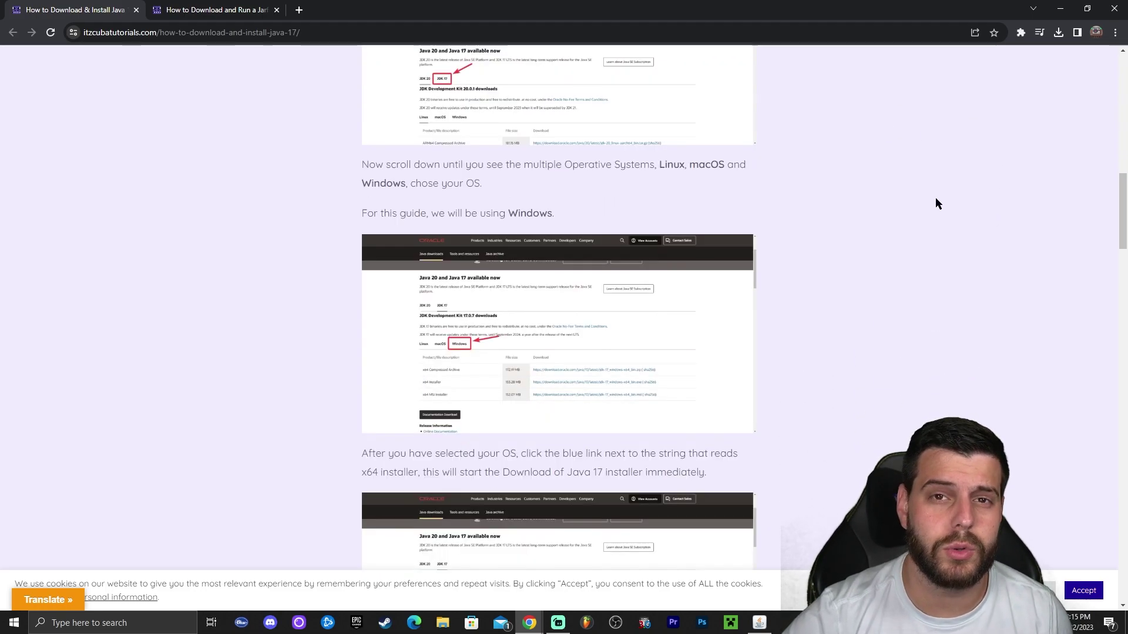
scroll(955, 215, up, 12)
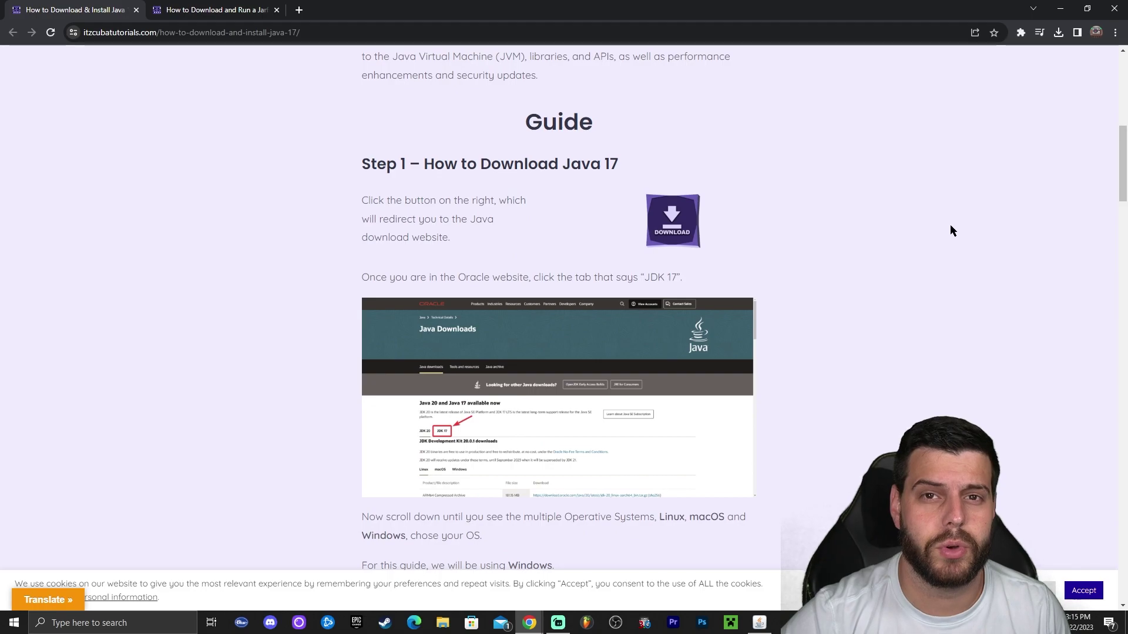
scroll(854, 258, down, 12)
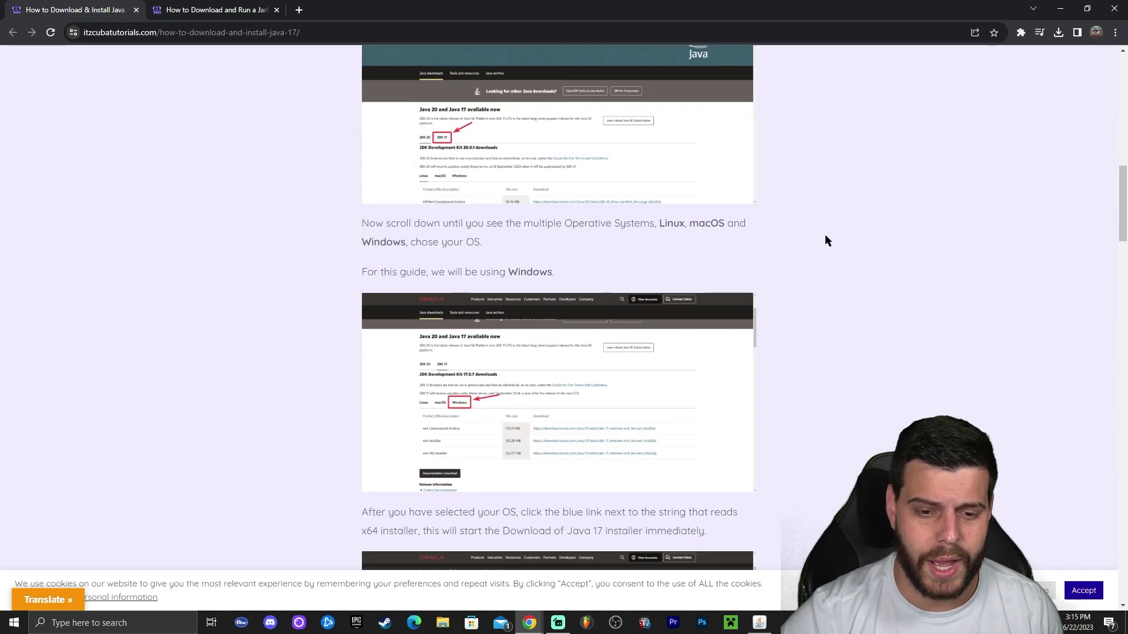
scroll(841, 269, up, 12)
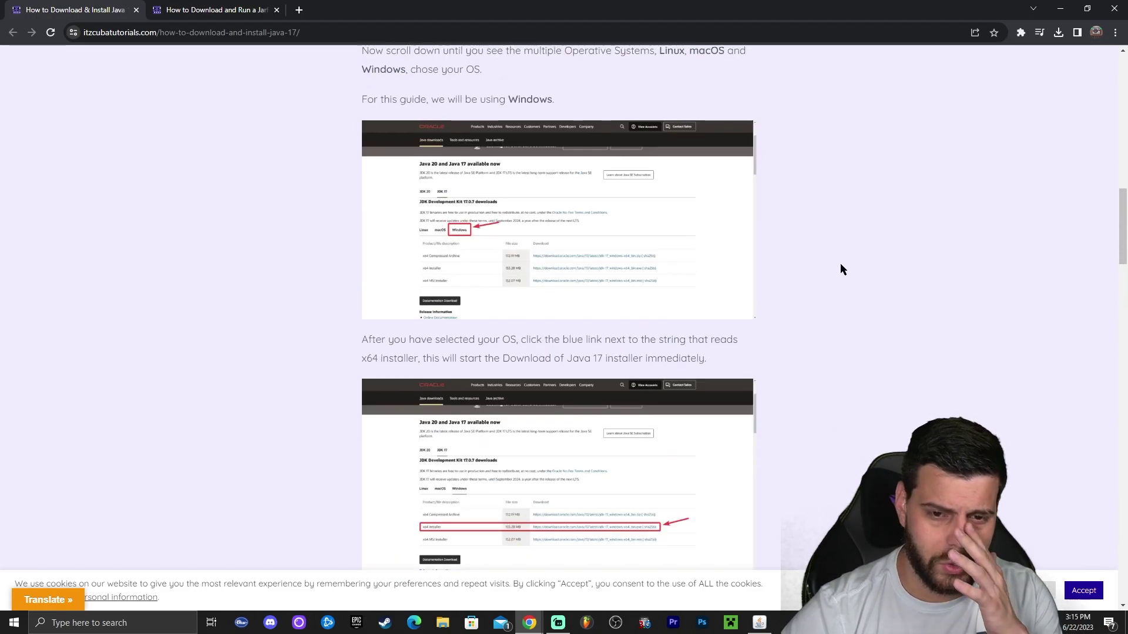
scroll(484, 186, down, 2)
scroll(505, 171, down, 2)
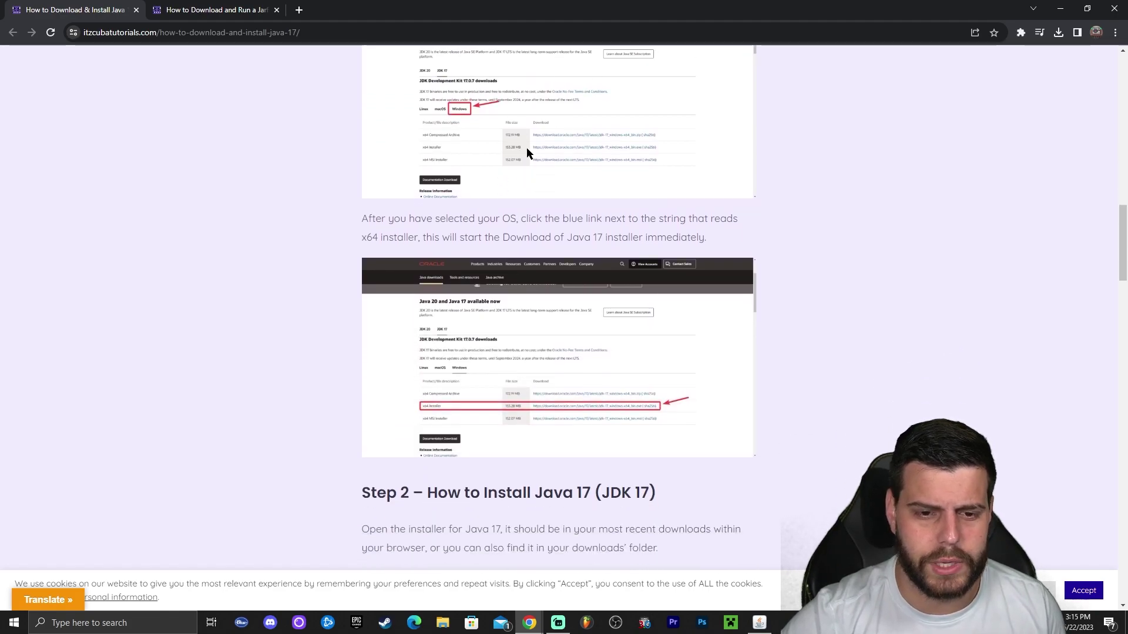
scroll(697, 213, down, 12)
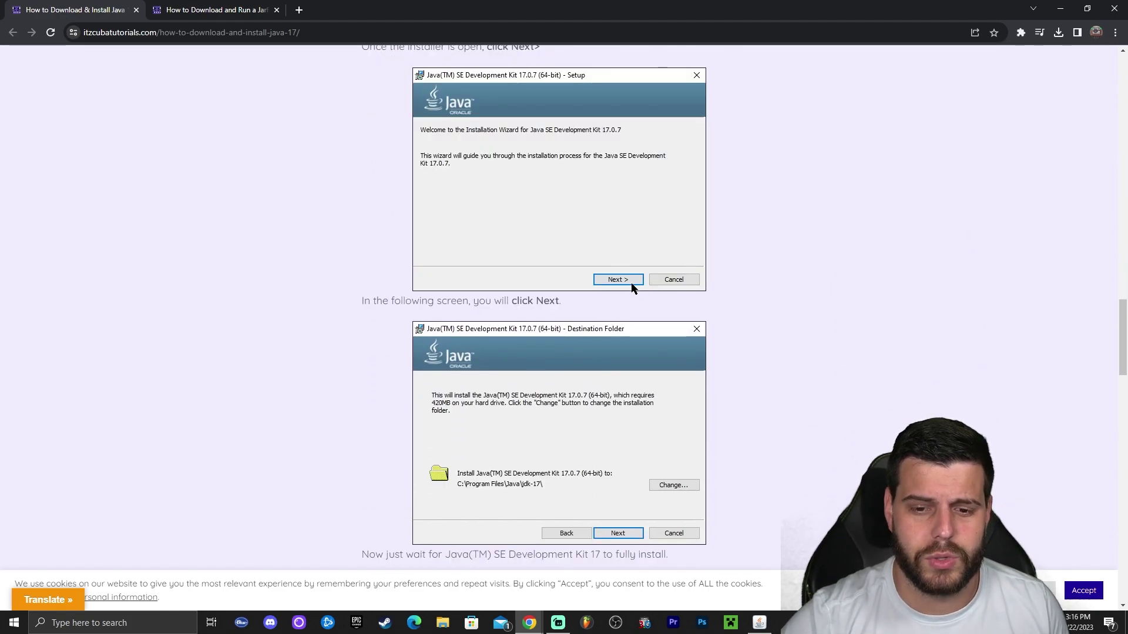
scroll(623, 335, down, 3)
scroll(621, 338, down, 6)
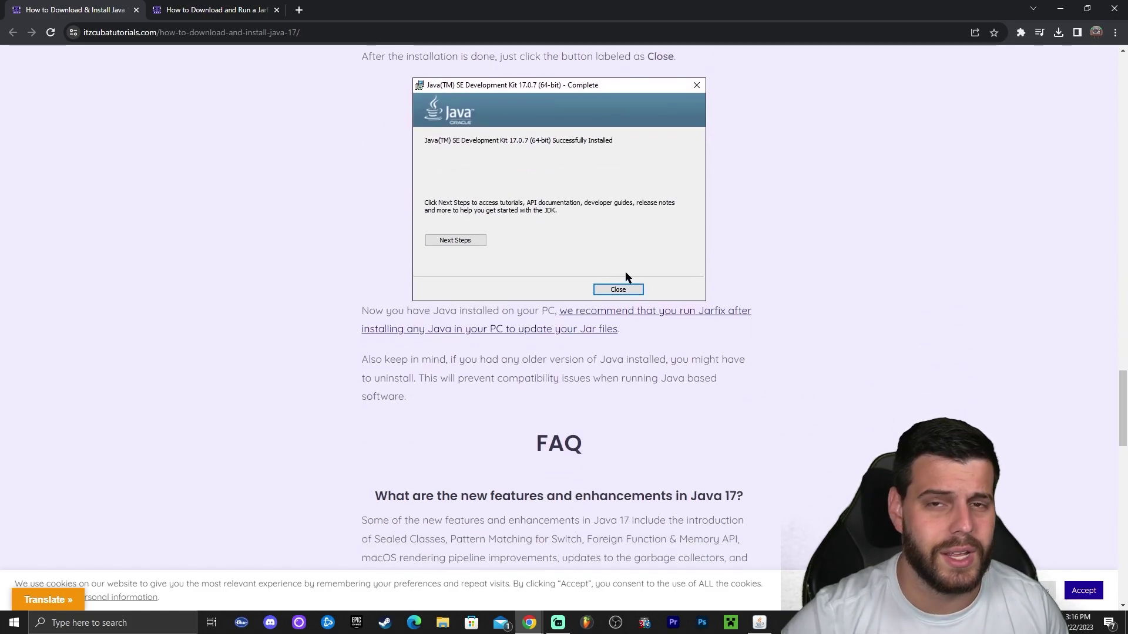
scroll(664, 280, up, 5)
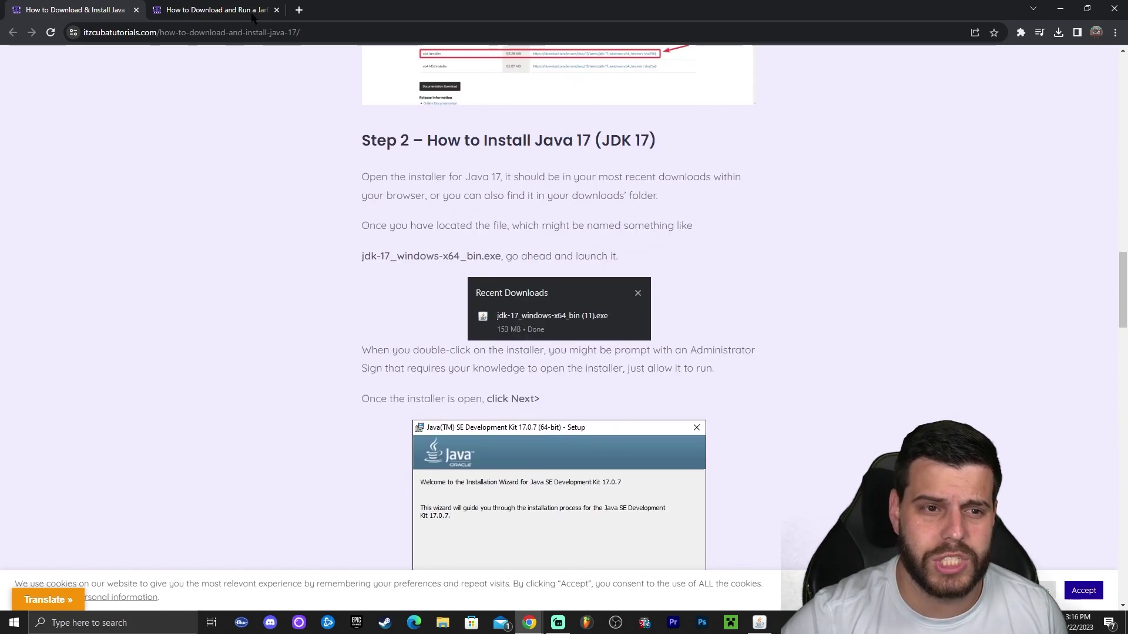
key(ctrl+w)
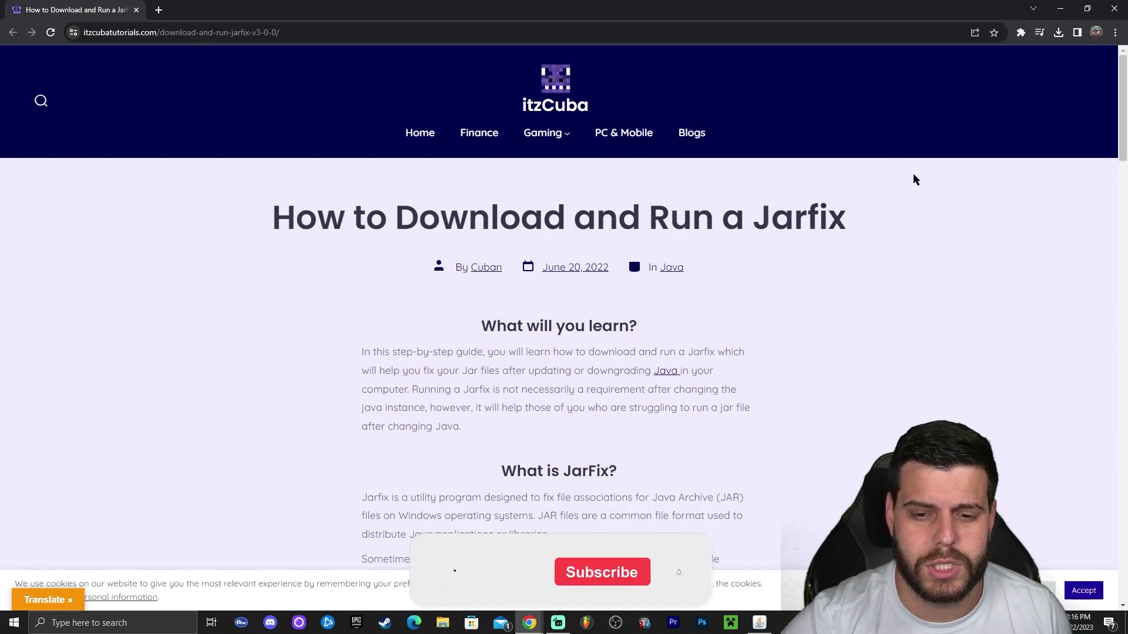
- Scroll the itzCuba Jarfix guide down to Step 1 and the jarfix.exe screenshot
scroll(913, 176, down, 5)
scroll(798, 165, down, 10)
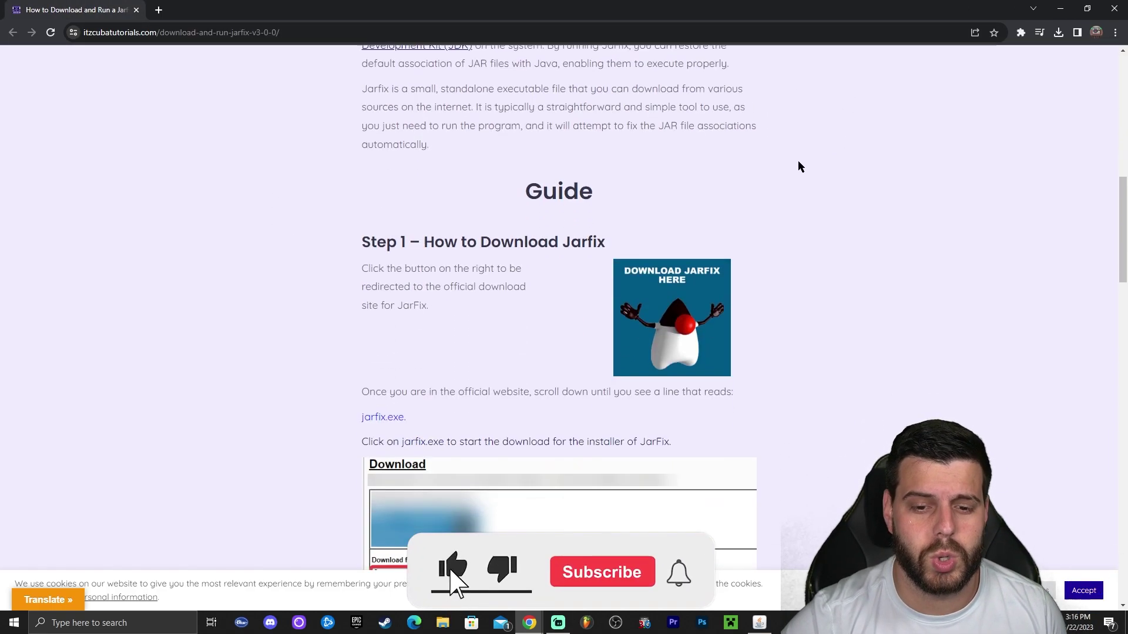
scroll(713, 165, down, 1)
scroll(805, 156, up, 2)
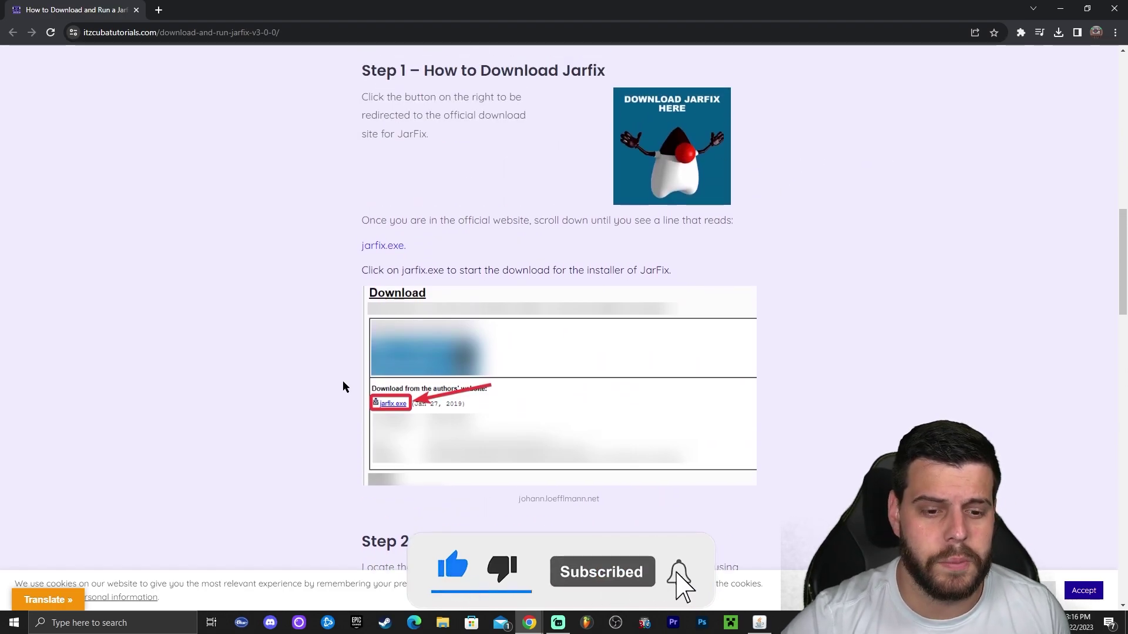
scroll(764, 176, down, 14)
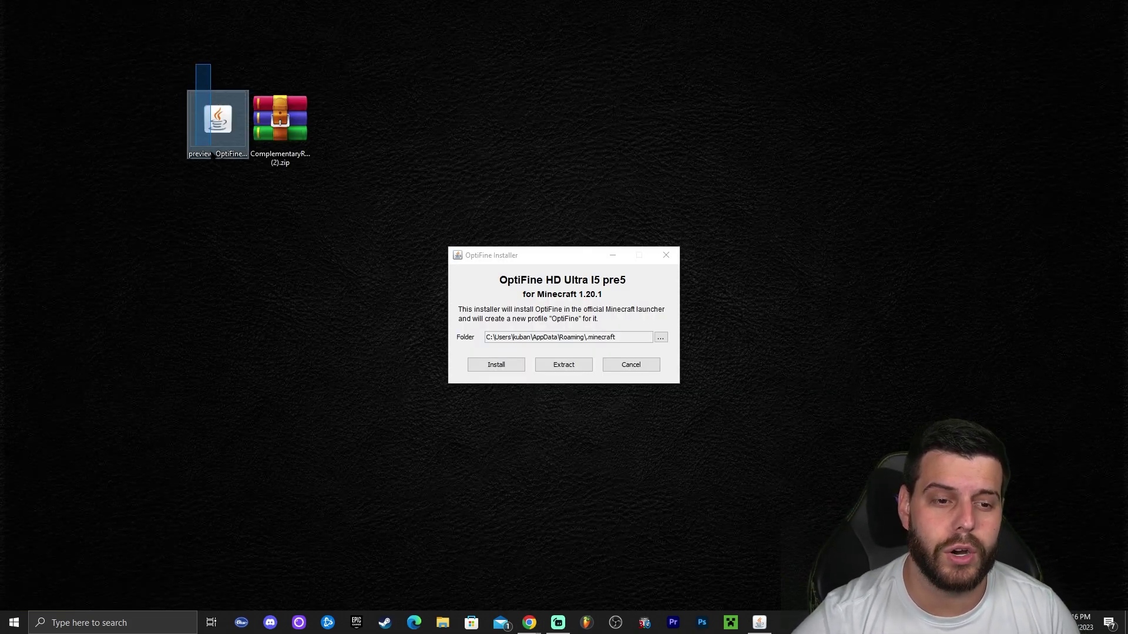
- Select the OptiFine jar on the desktop and bring the OptiFine 1.20.1 installer back into focus
click(218, 121)
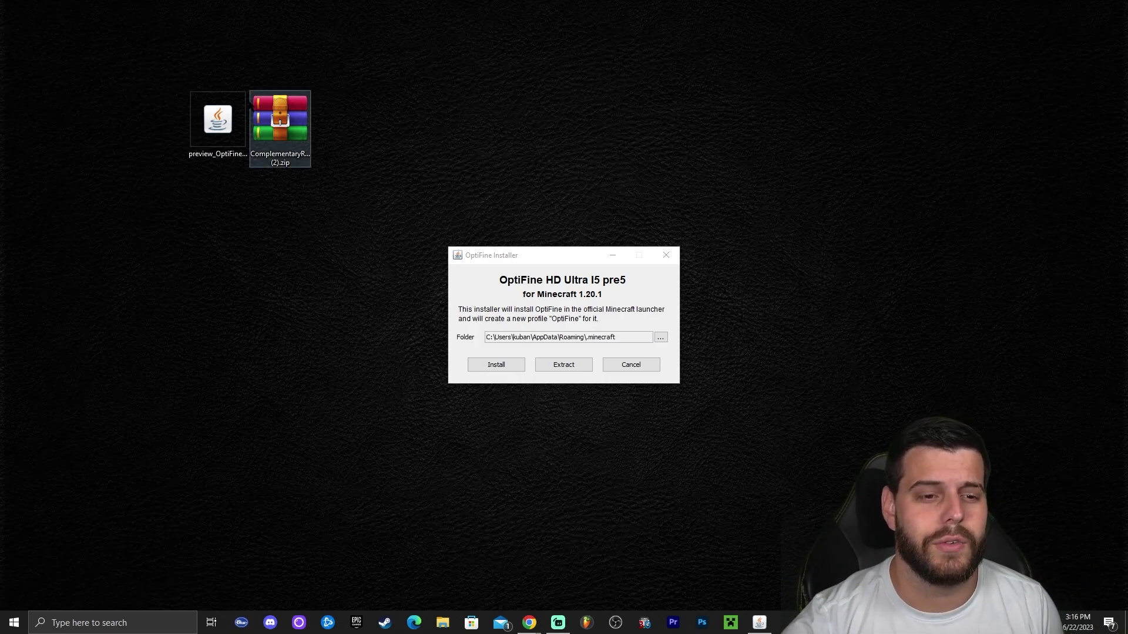
right_click(483, 101)
key(Escape)
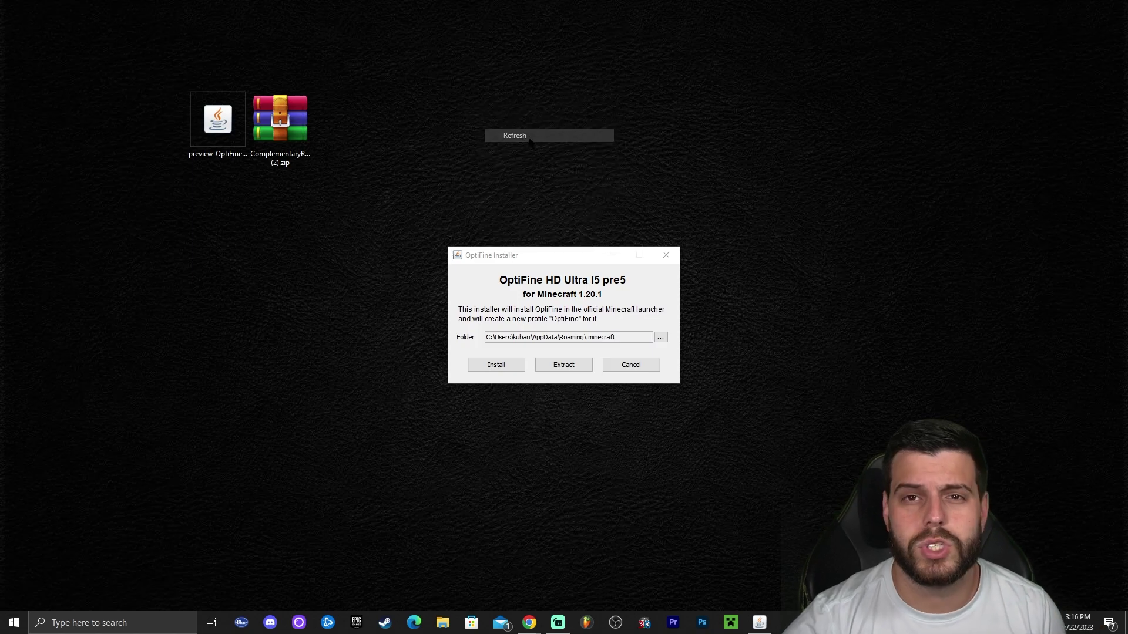
click(561, 256)
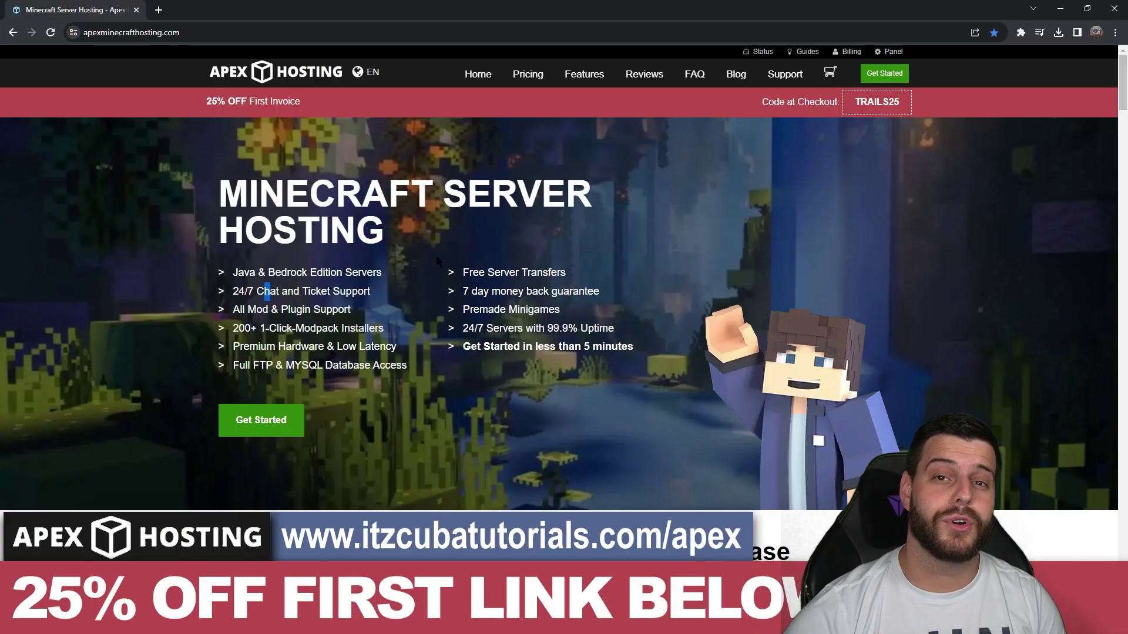
- Browse the Apex Hosting homepage and highlight the TRAILS25 promo code
scroll(501, 258, down, 7)
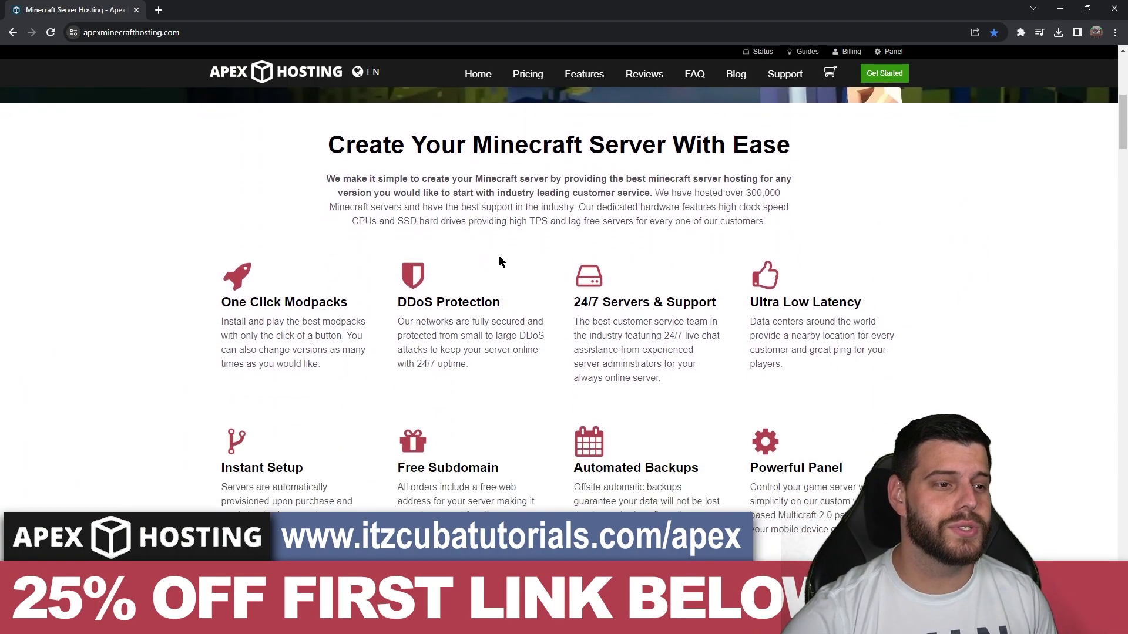
scroll(457, 232, up, 5)
scroll(540, 224, up, 3)
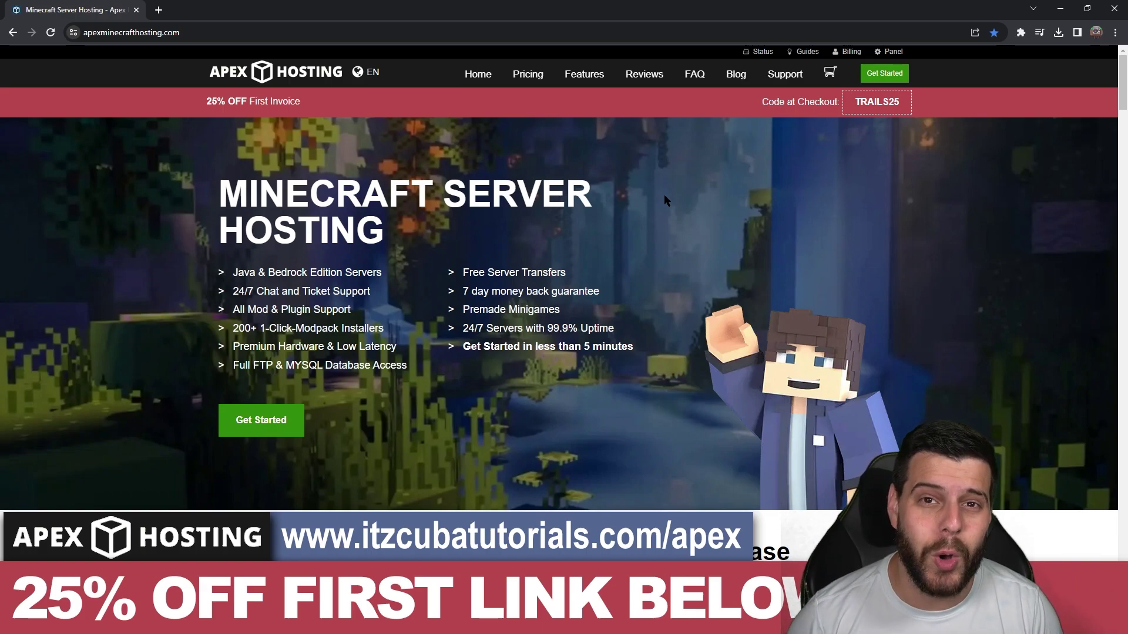
scroll(822, 224, down, 7)
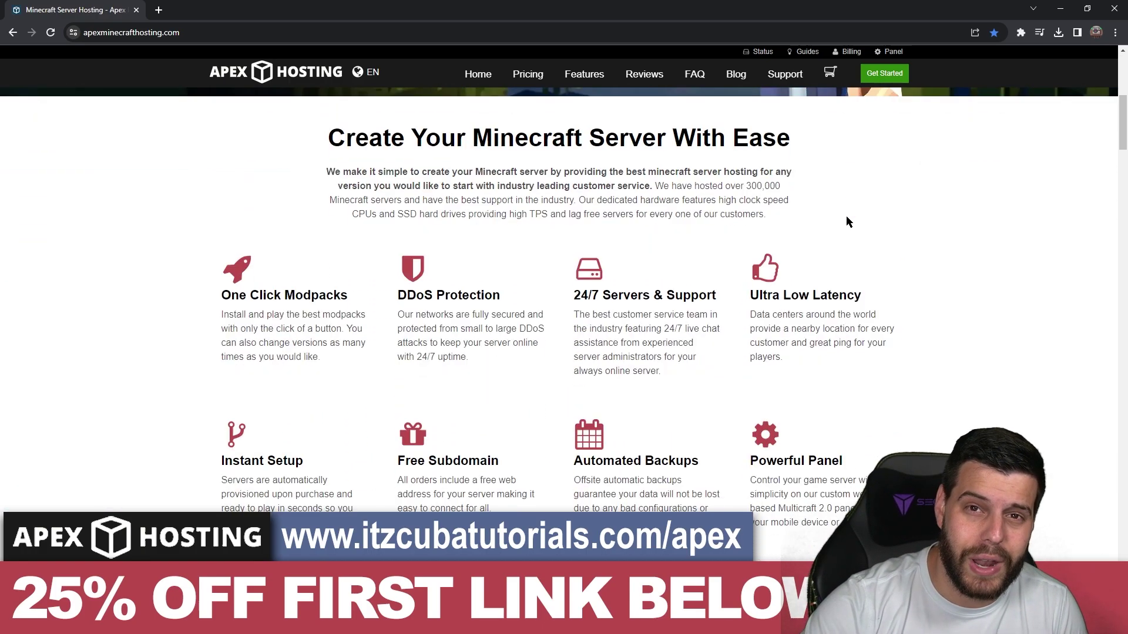
scroll(846, 221, down, 4)
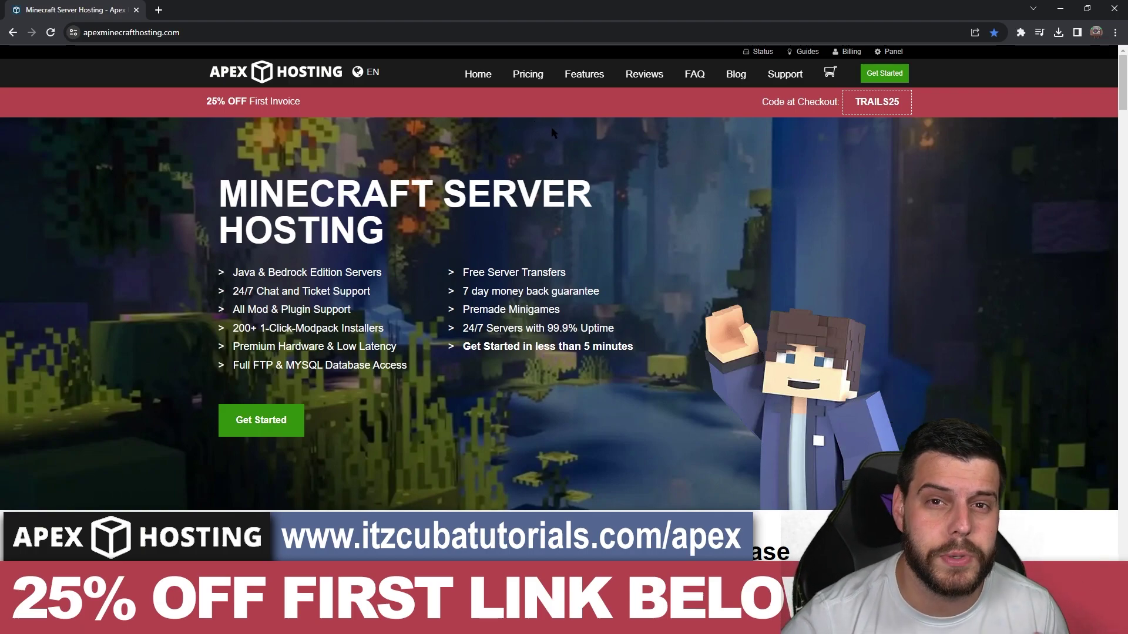
triple_click(535, 124)
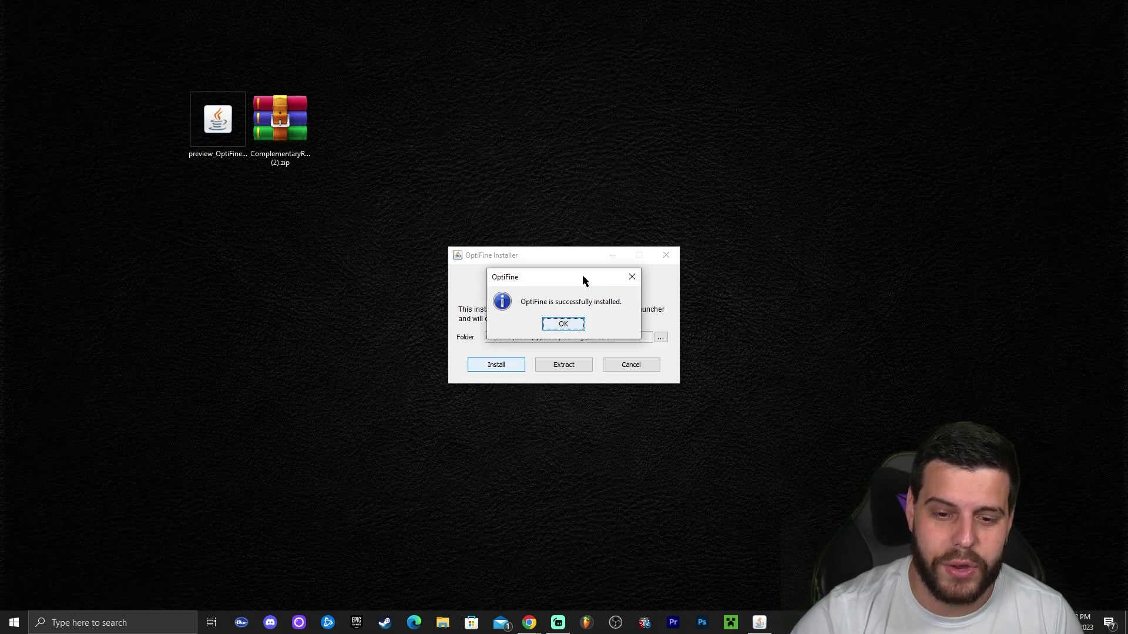
- Acknowledge the OptiFine success message, delete the OptiFine jar from the desktop, and refresh the desktop
click(562, 323)
drag(243, 189, 162, 65)
key(Delete)
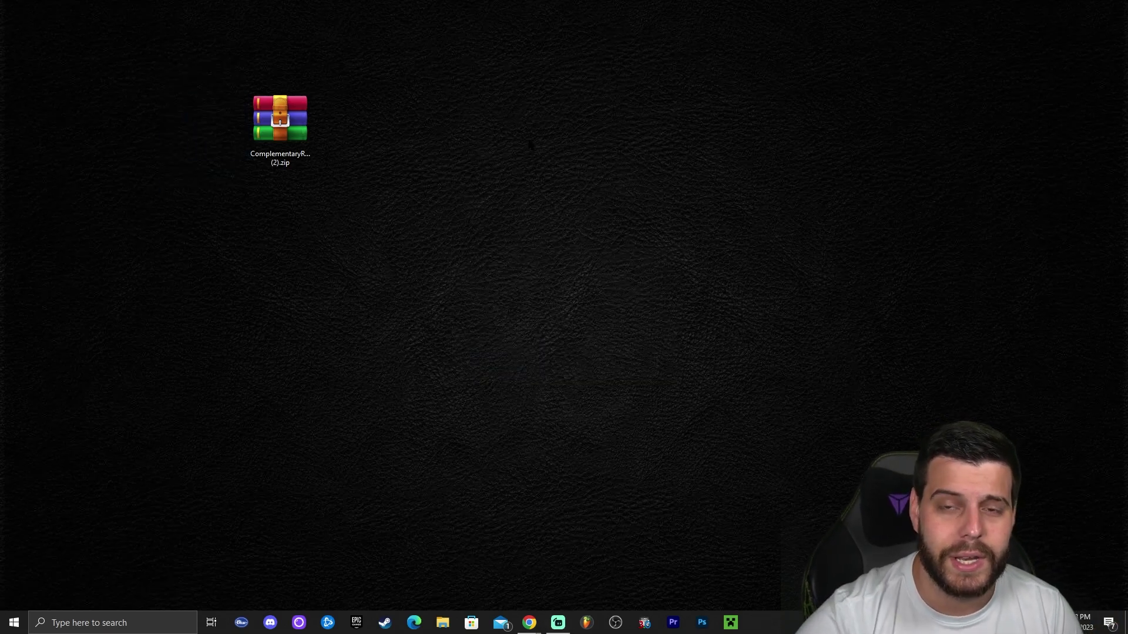
right_click(530, 145)
click(562, 164)
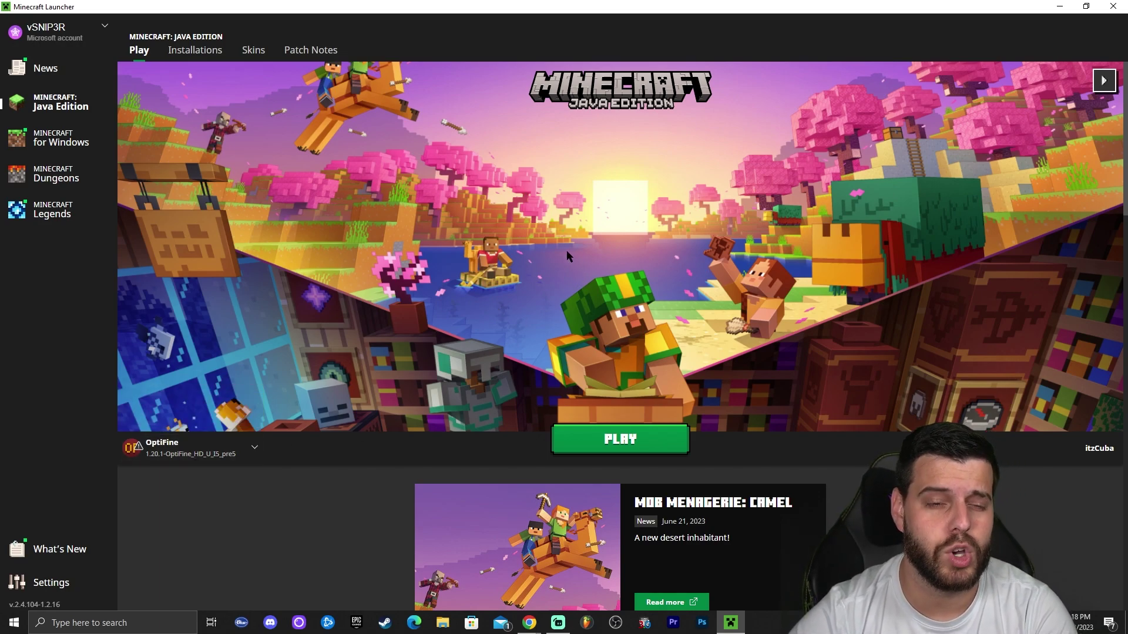
- Create a new installation named 'optifine' using the 1.20.1 OptiFine version
click(180, 55)
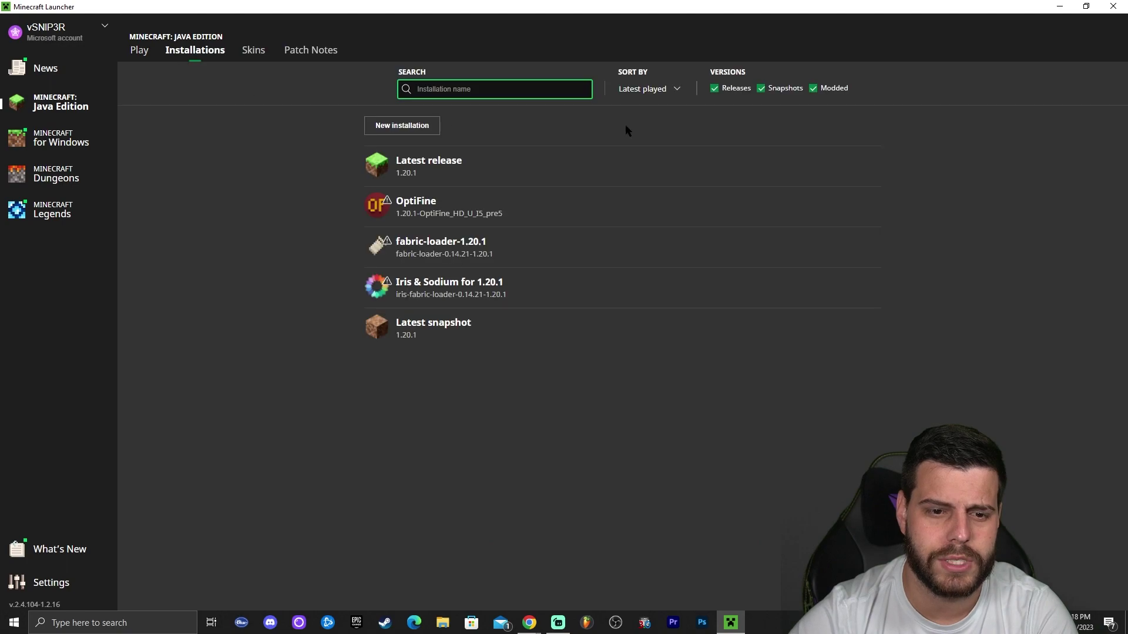
click(814, 89)
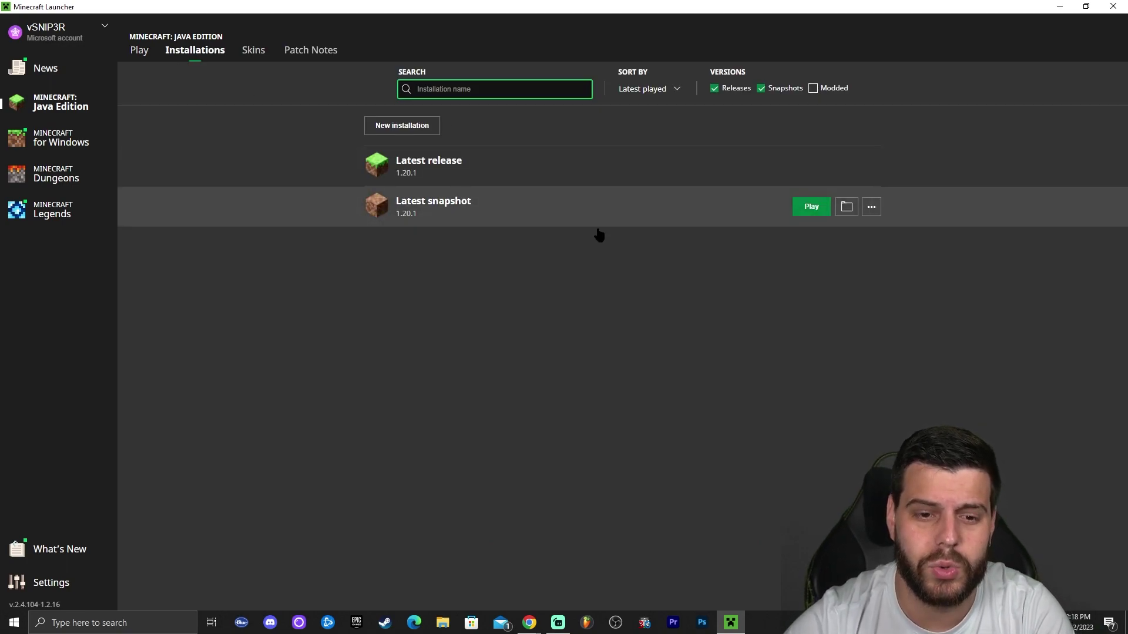
click(814, 89)
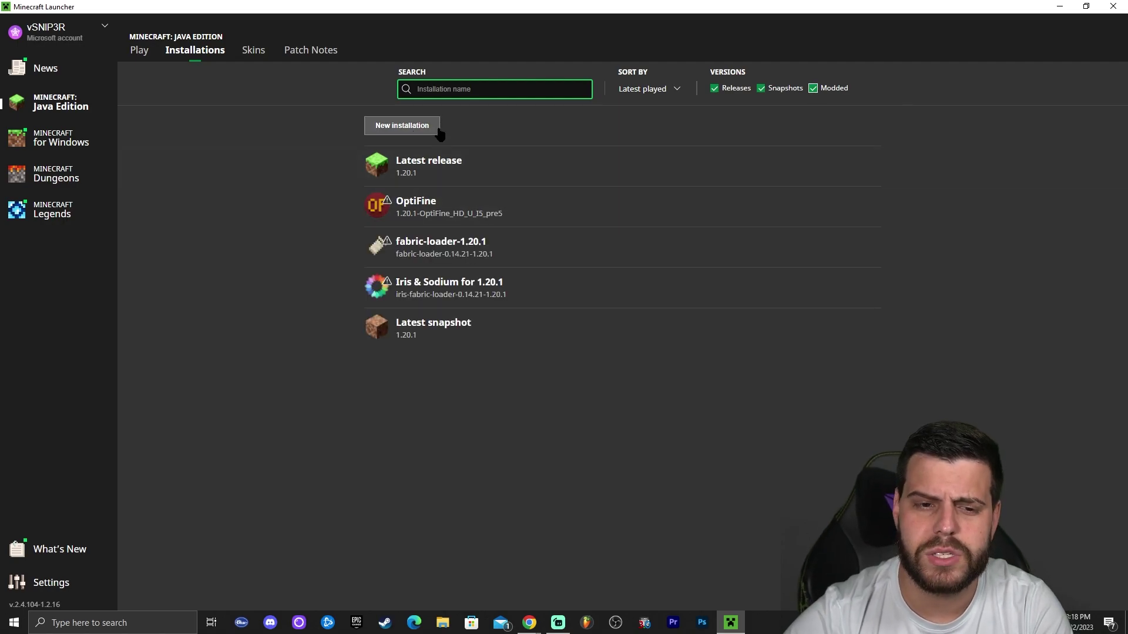
click(413, 126)
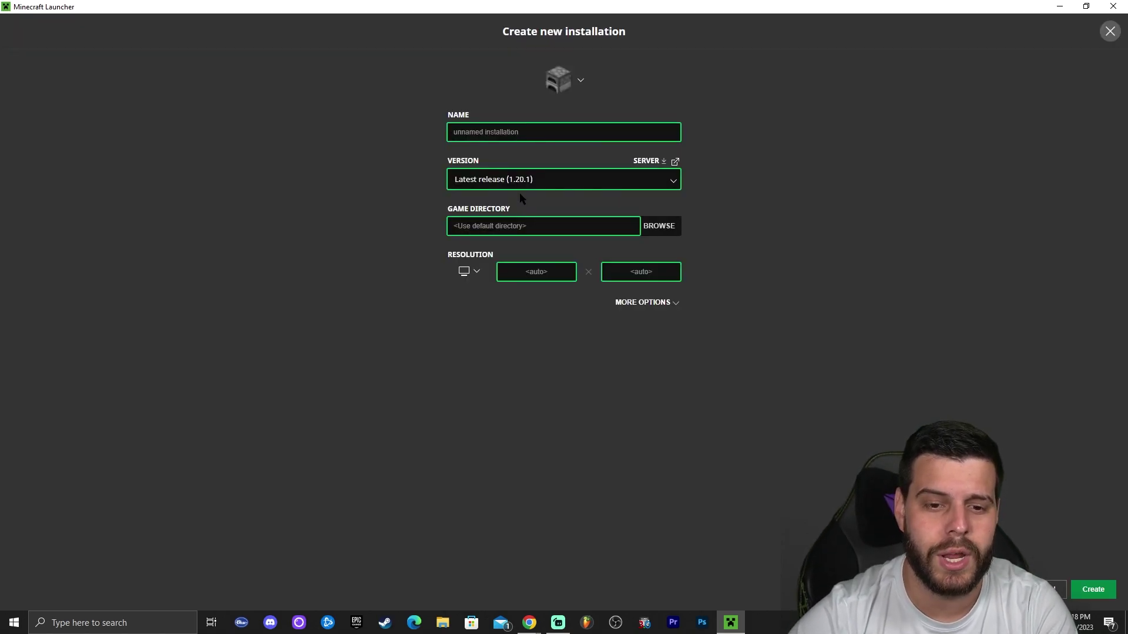
click(565, 180)
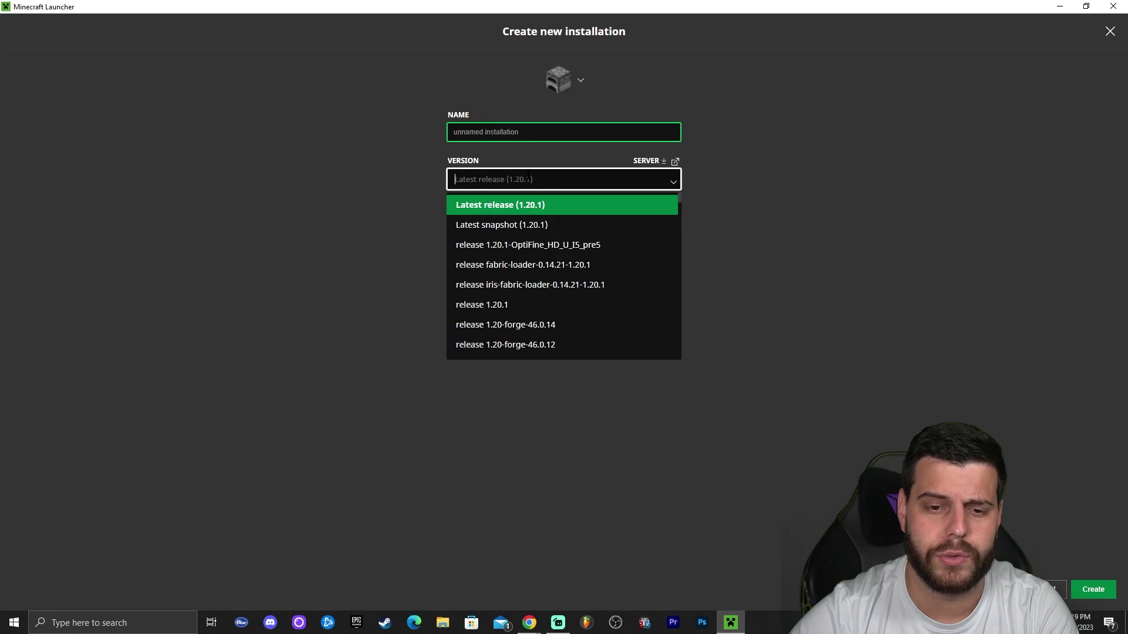
click(479, 245)
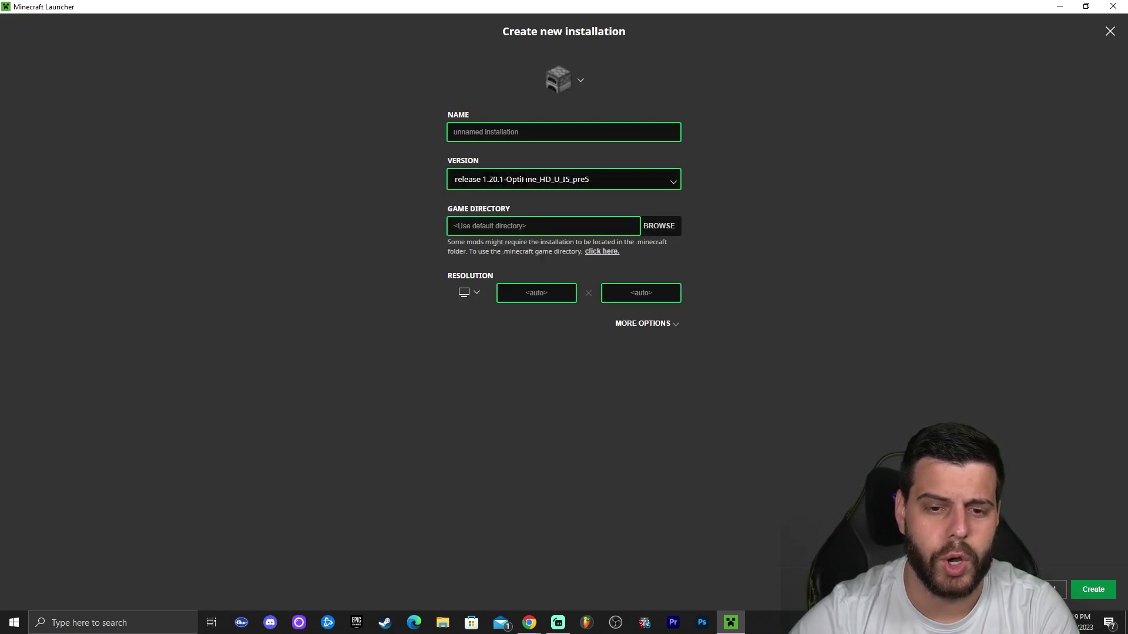
click(531, 131)
text(optifine)
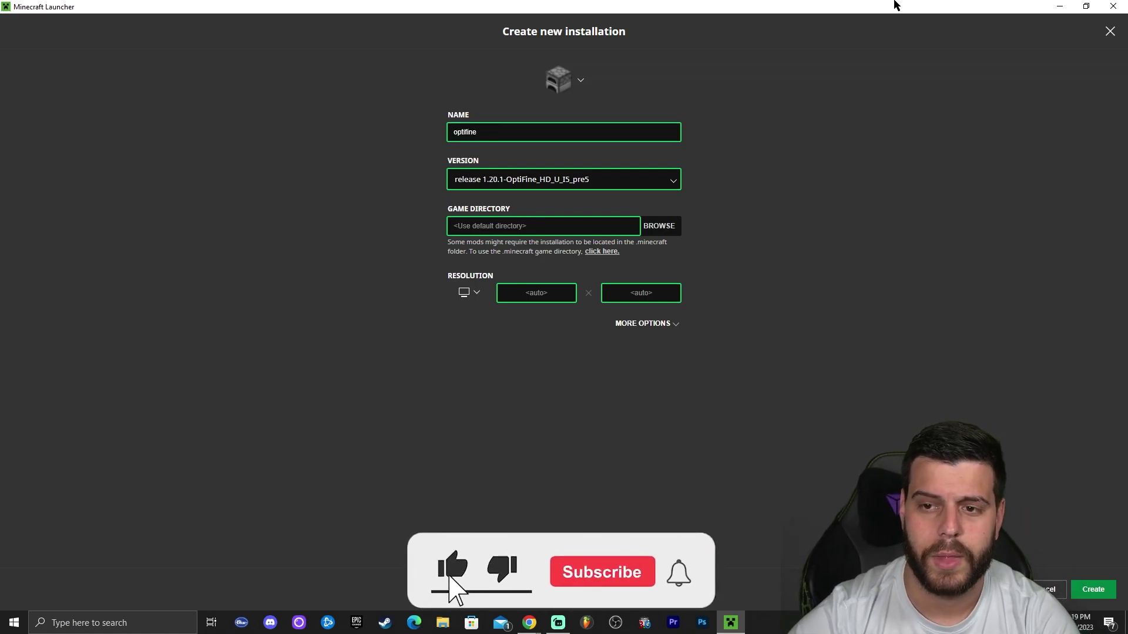
drag(897, 6, 442, 25)
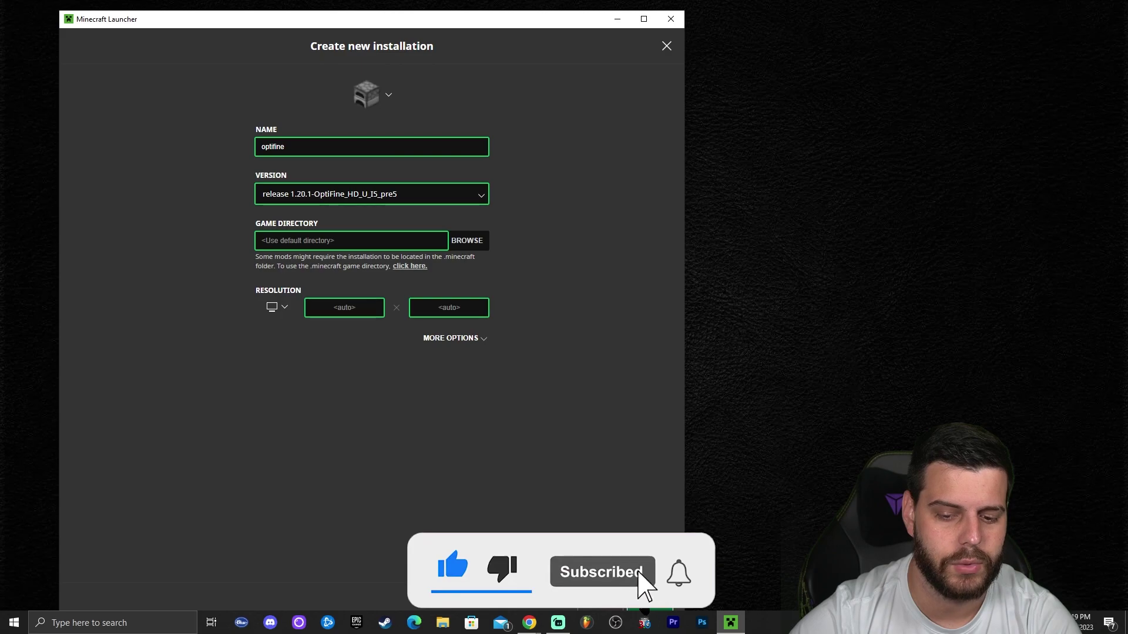
key(Return)
click(644, 19)
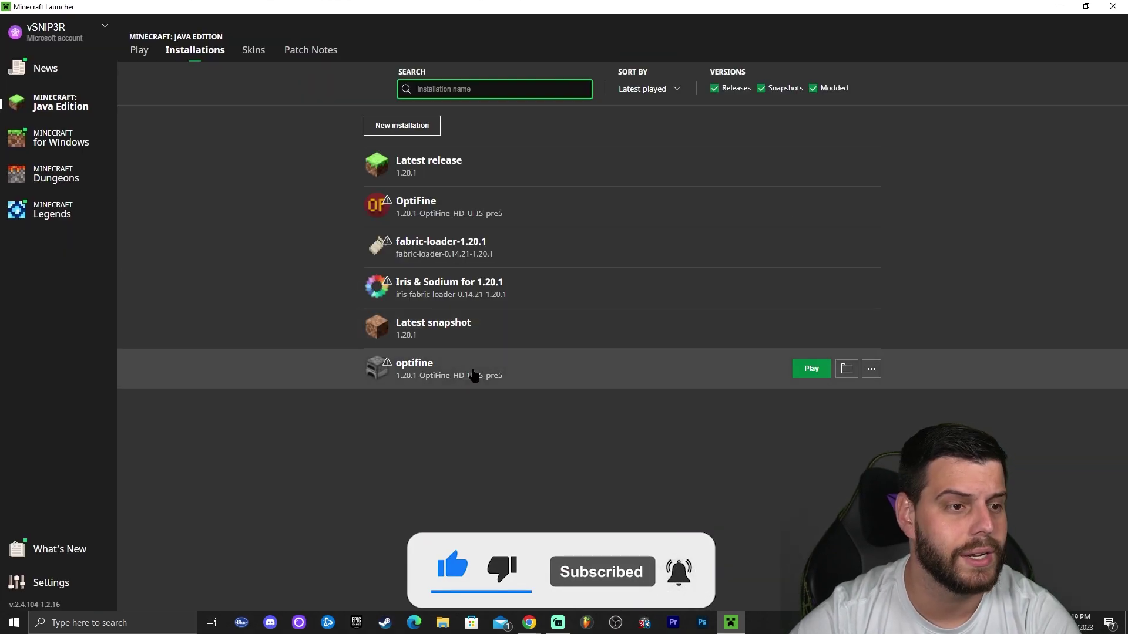
- Delete the duplicate 'optifine' installation
click(872, 371)
click(855, 428)
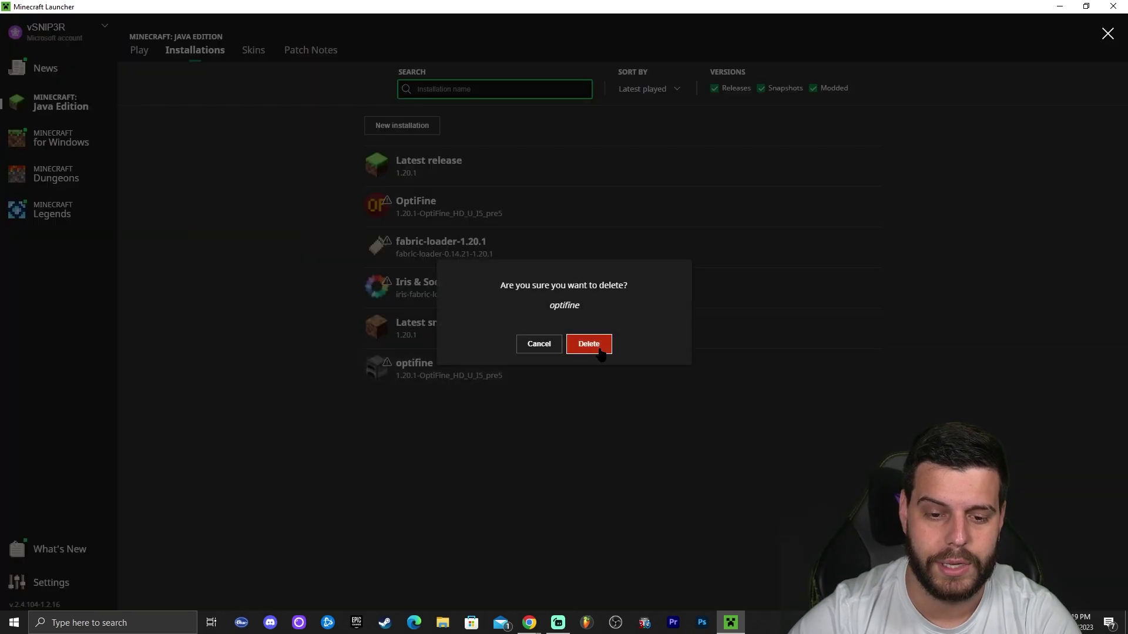
click(588, 344)
- Choose the 1.20.1-OptiFine_HD_U_I5_pre5 installation on the Play page
click(139, 50)
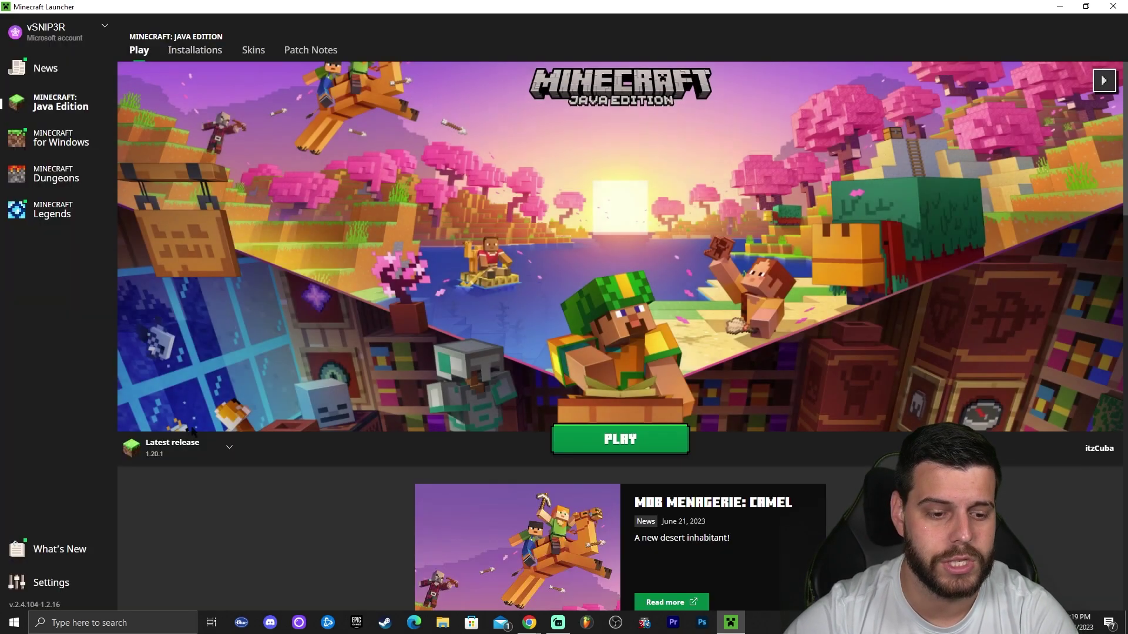
click(202, 445)
click(170, 249)
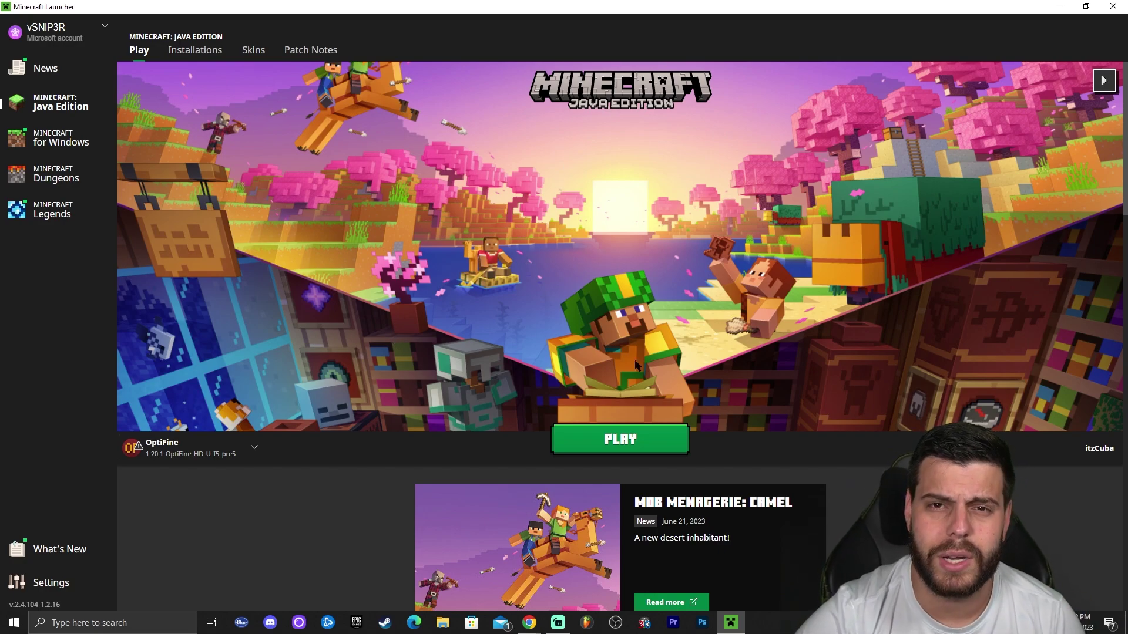
- Launch modded 1.20.1, confirm the OptiFine video settings appear, then open the Singleplayer world list
click(669, 441)
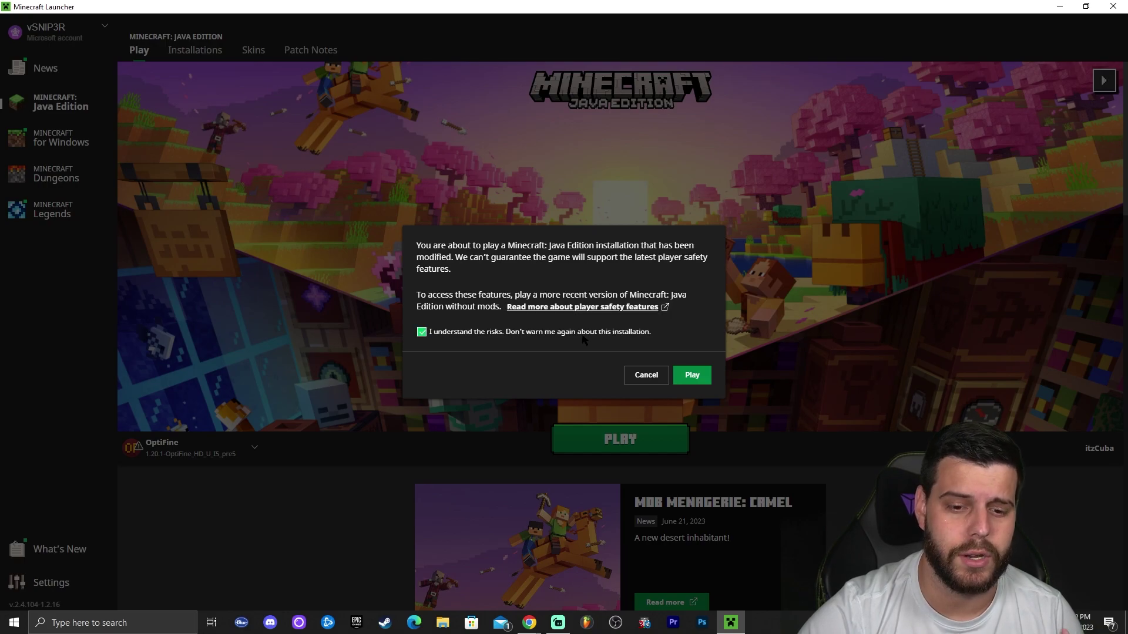
click(688, 376)
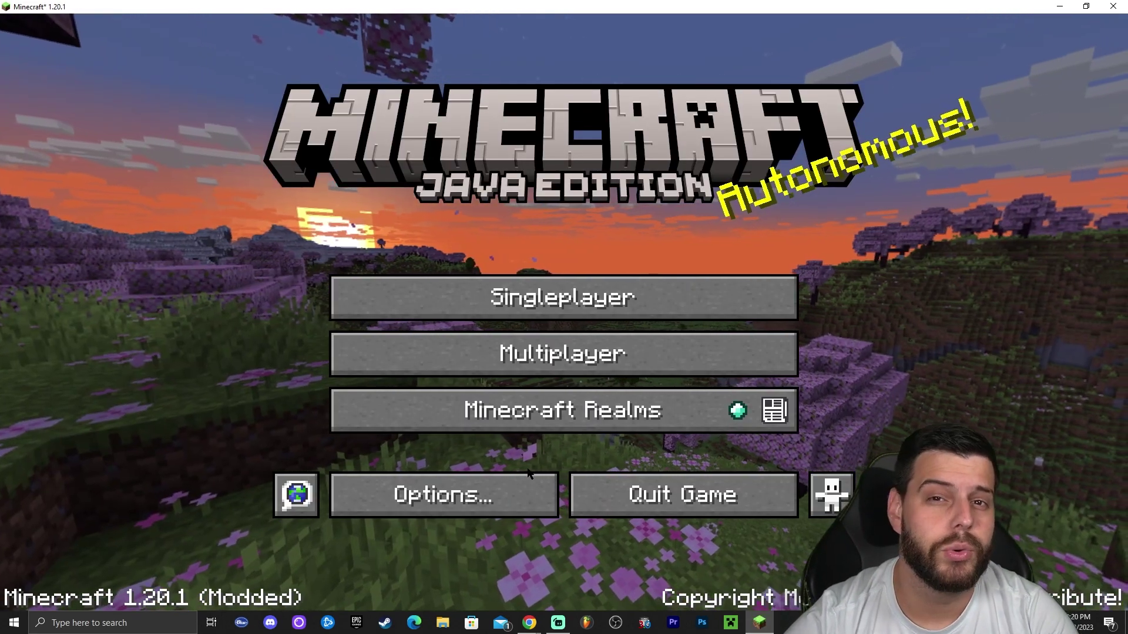
click(473, 494)
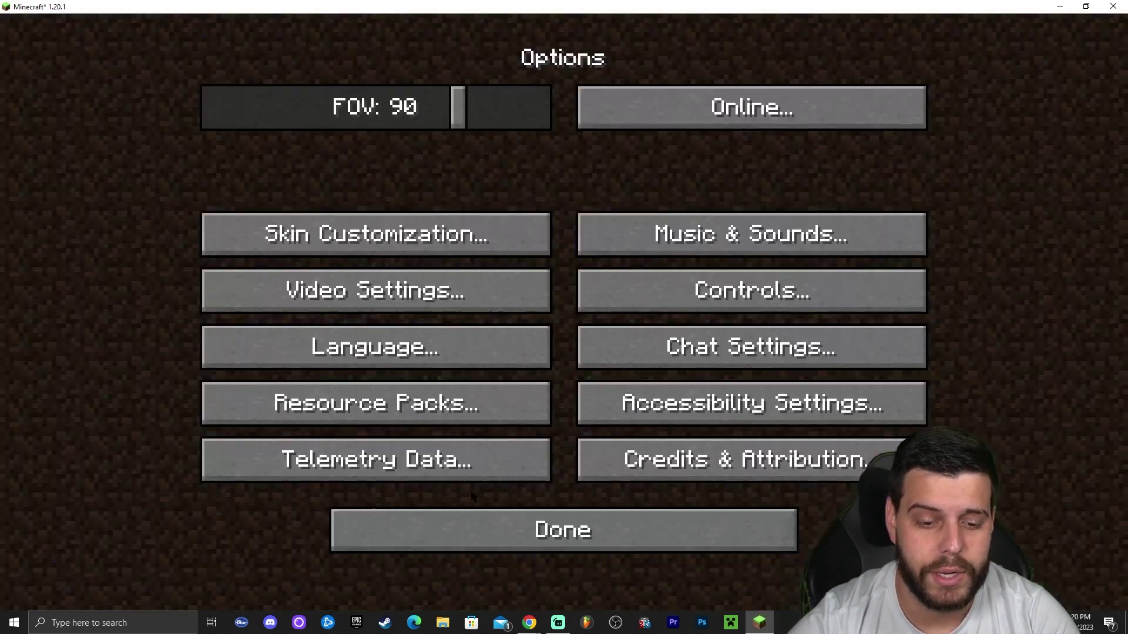
click(423, 292)
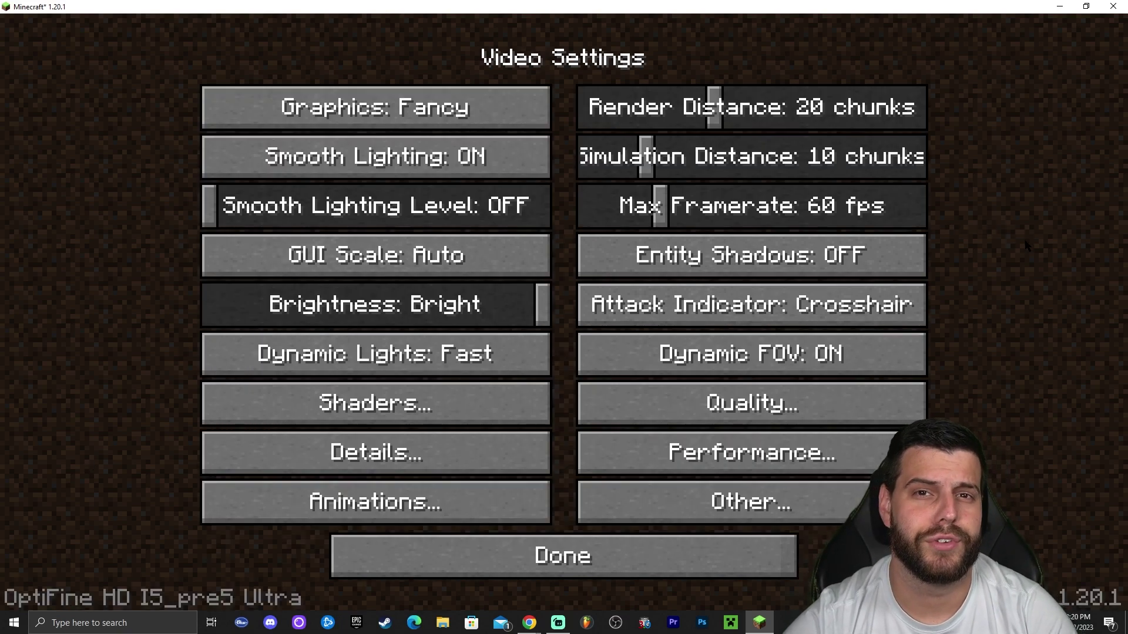
click(702, 543)
click(703, 543)
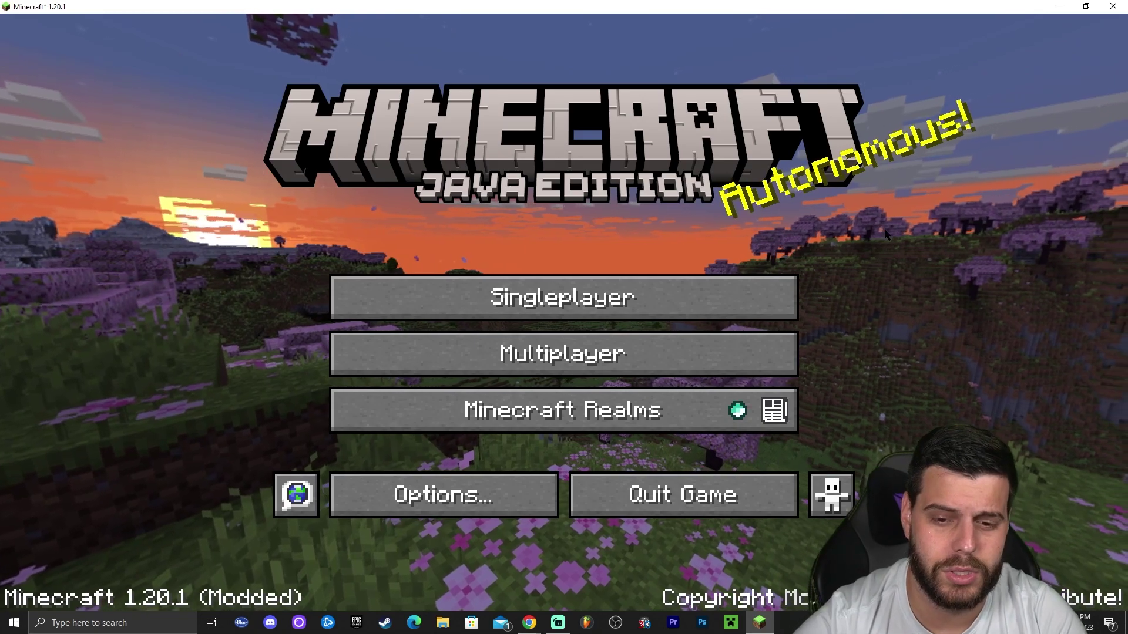
click(411, 297)
- Load 'New World', fly toward the village, then open the shaderpacks folder via Video Settings > Shaders
click(286, 162)
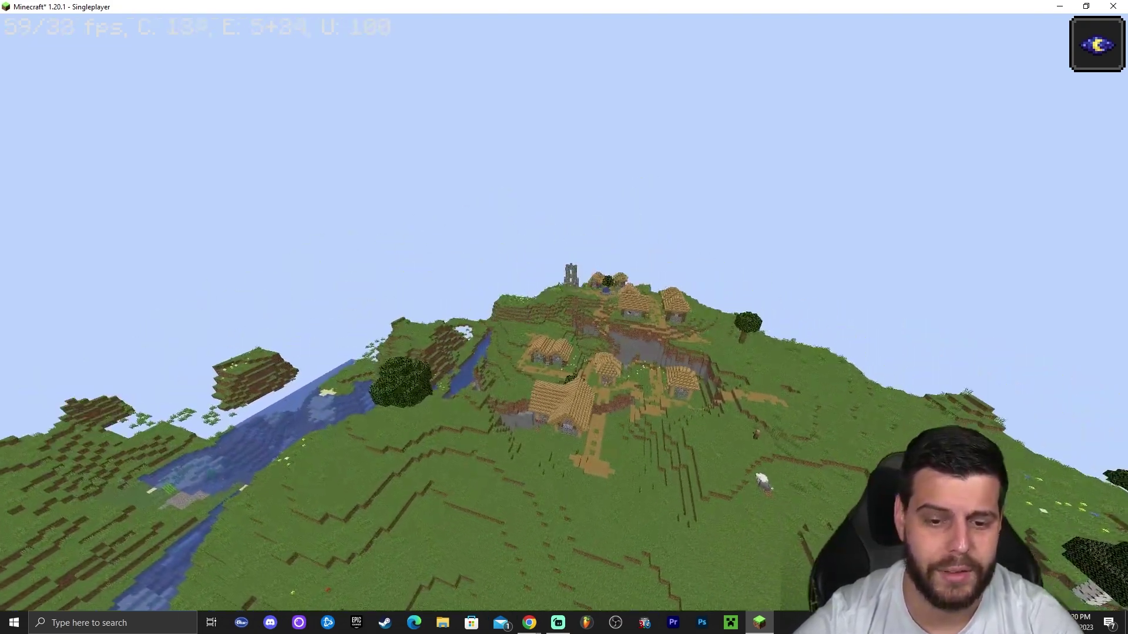
key(w)
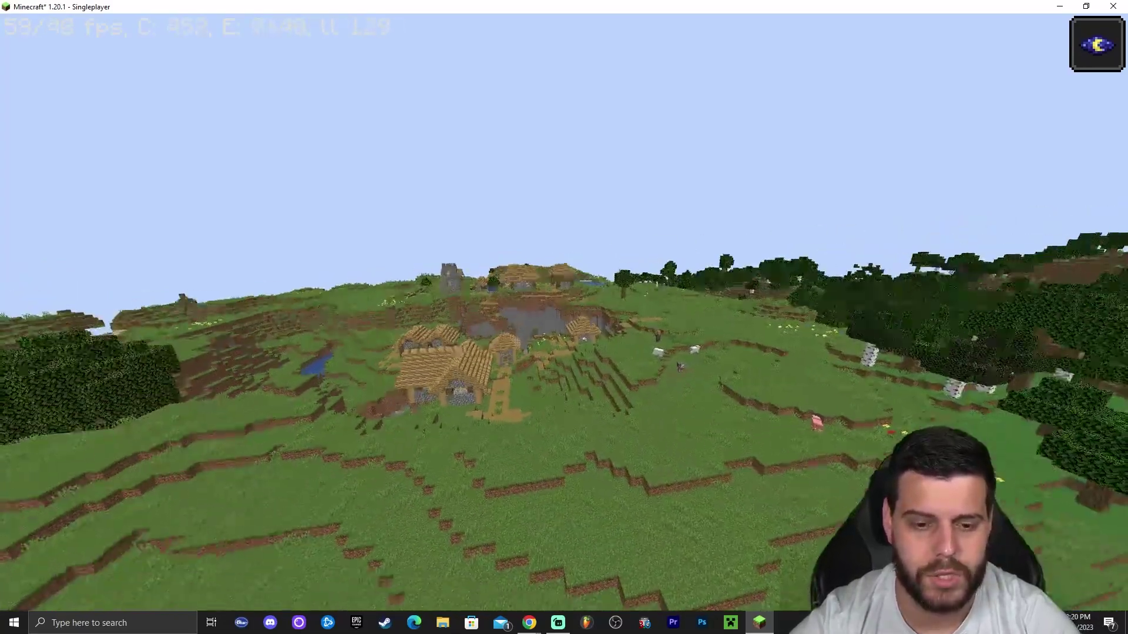
key(Escape)
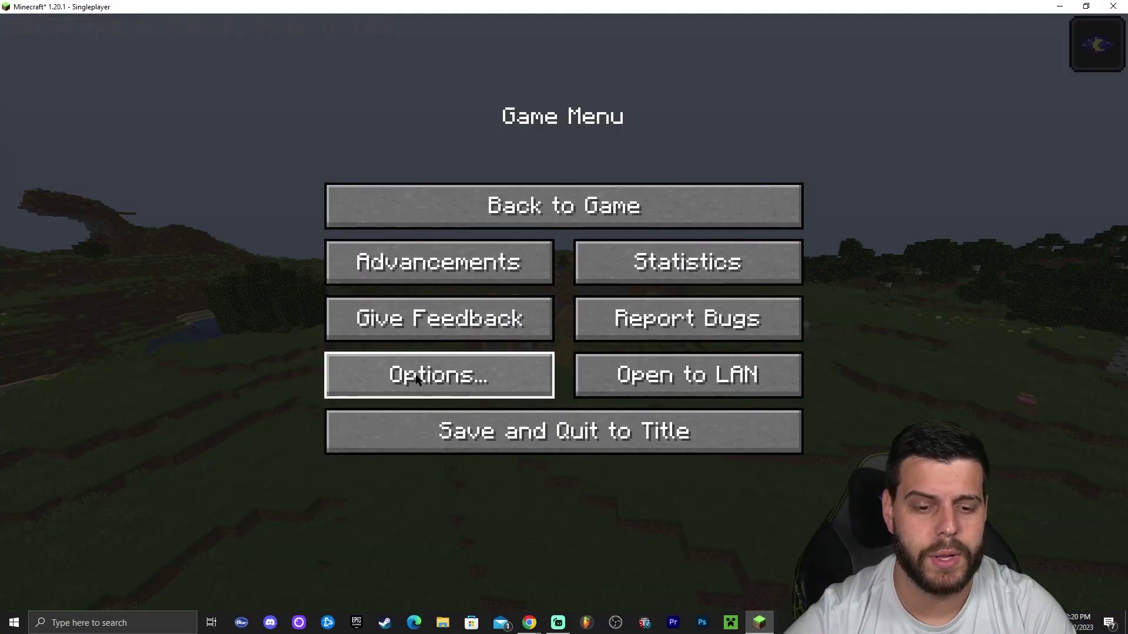
click(382, 363)
click(382, 297)
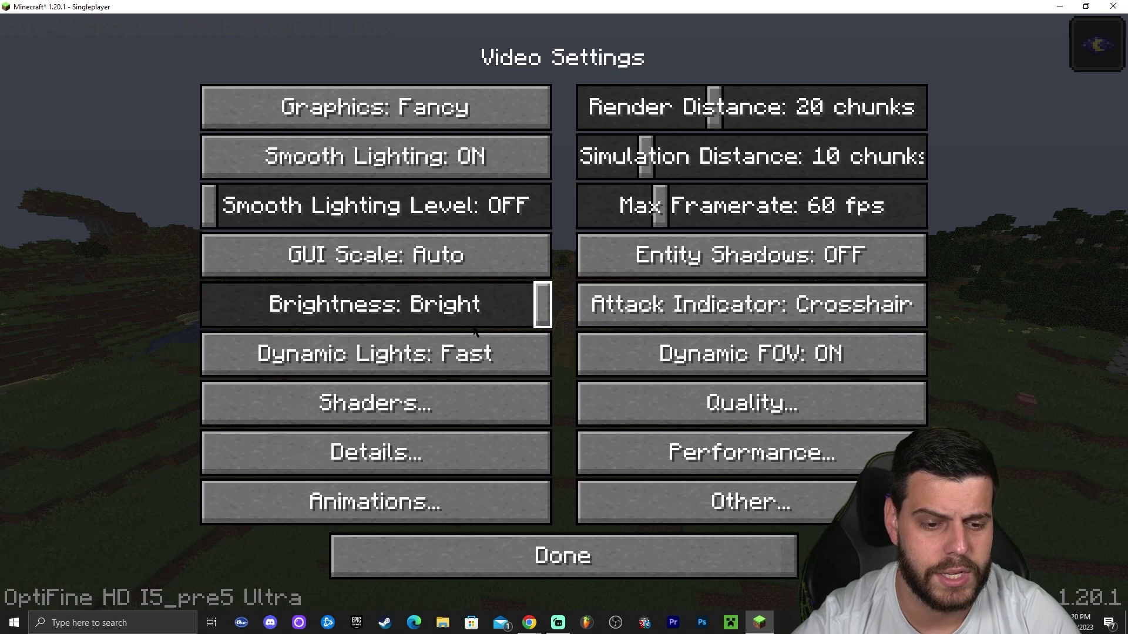
click(386, 403)
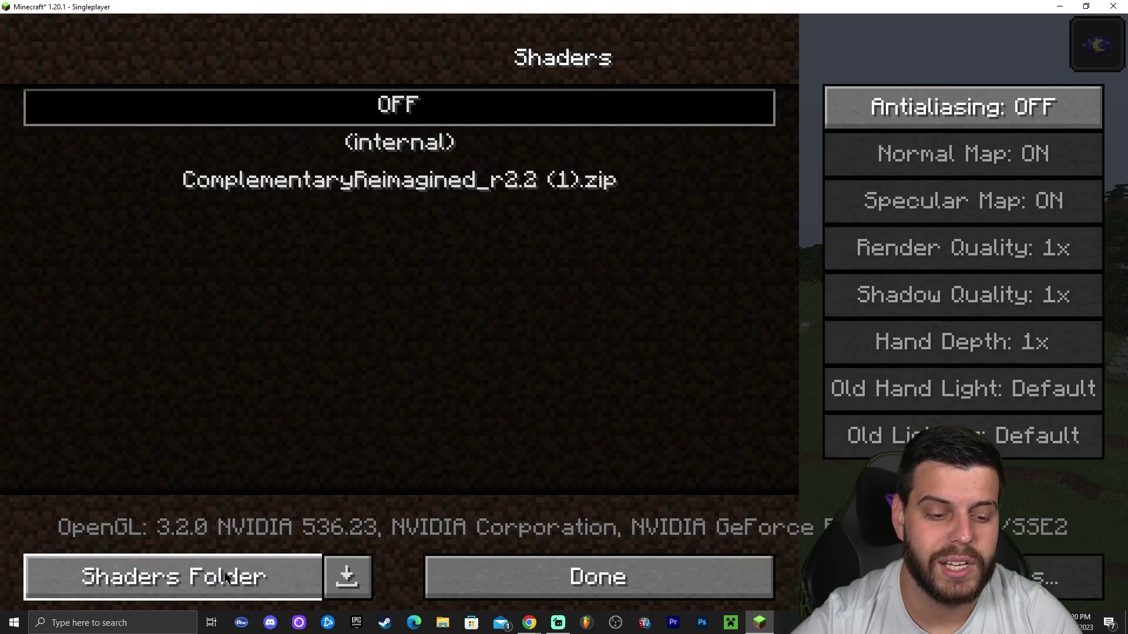
click(254, 573)
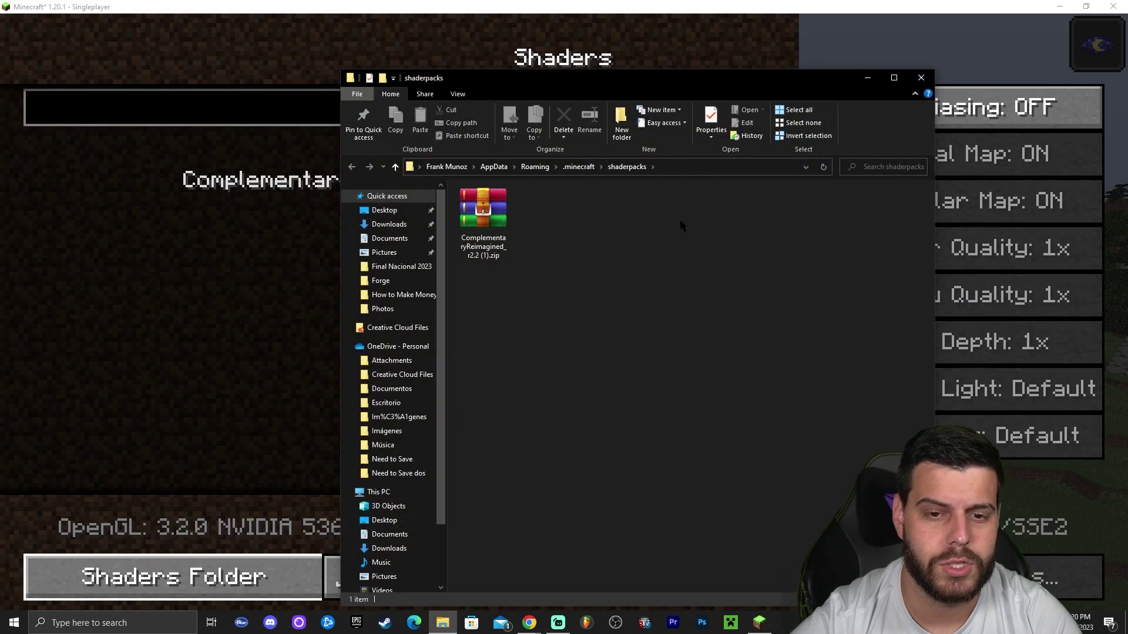
- Delete the old ComplementaryReimagined_r2.2 (1).zip from shaderpacks and refresh the folder
click(1060, 6)
drag(596, 300, 505, 229)
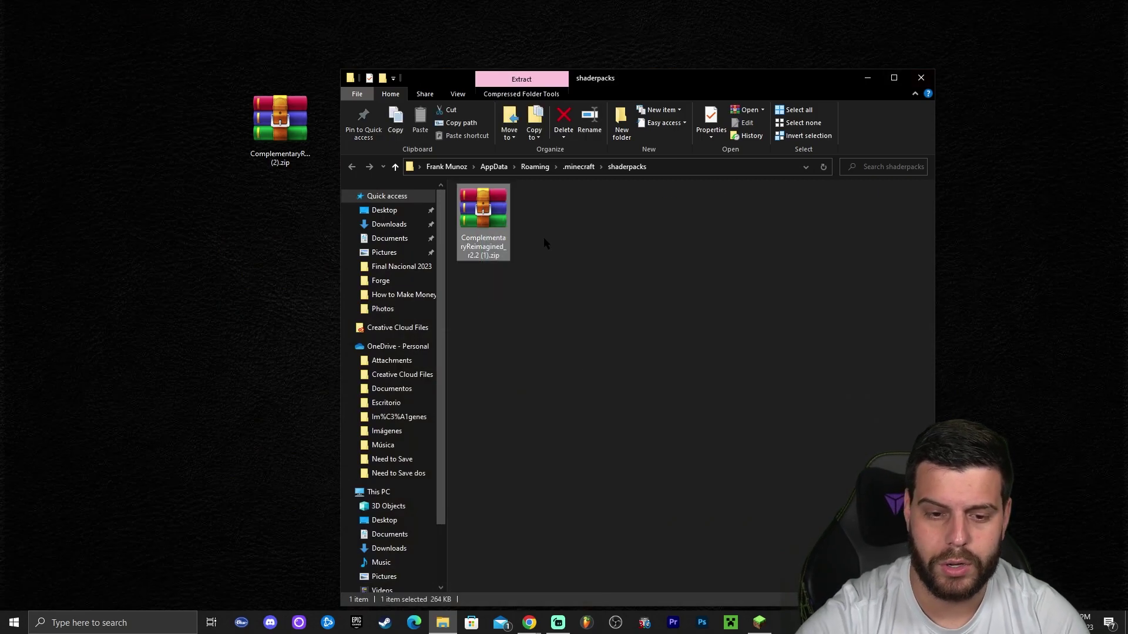
key(Delete)
drag(764, 77, 793, 27)
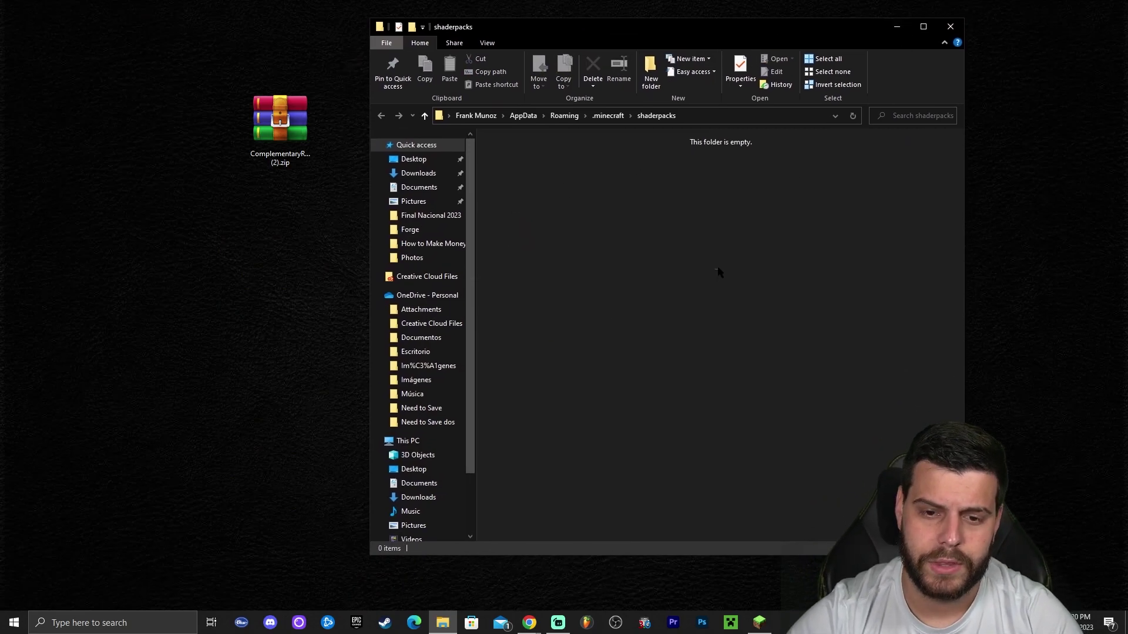
right_click(669, 216)
click(706, 264)
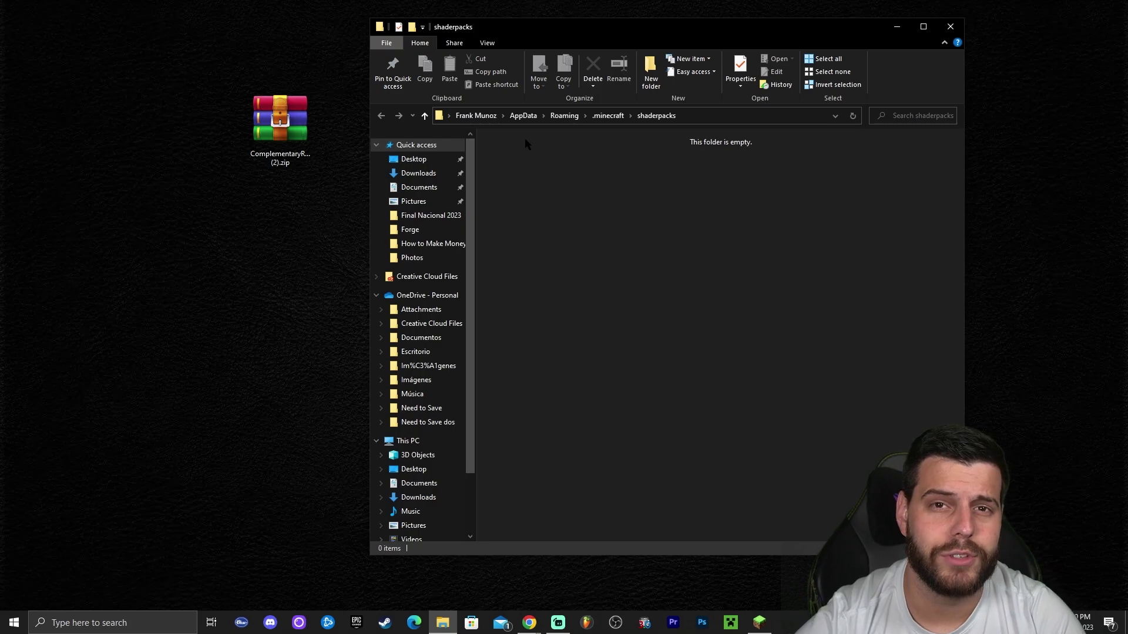
- Copy the desktop Complementary Reimagined zip into shaderpacks, close Explorer, and restore Minecraft
click(263, 156)
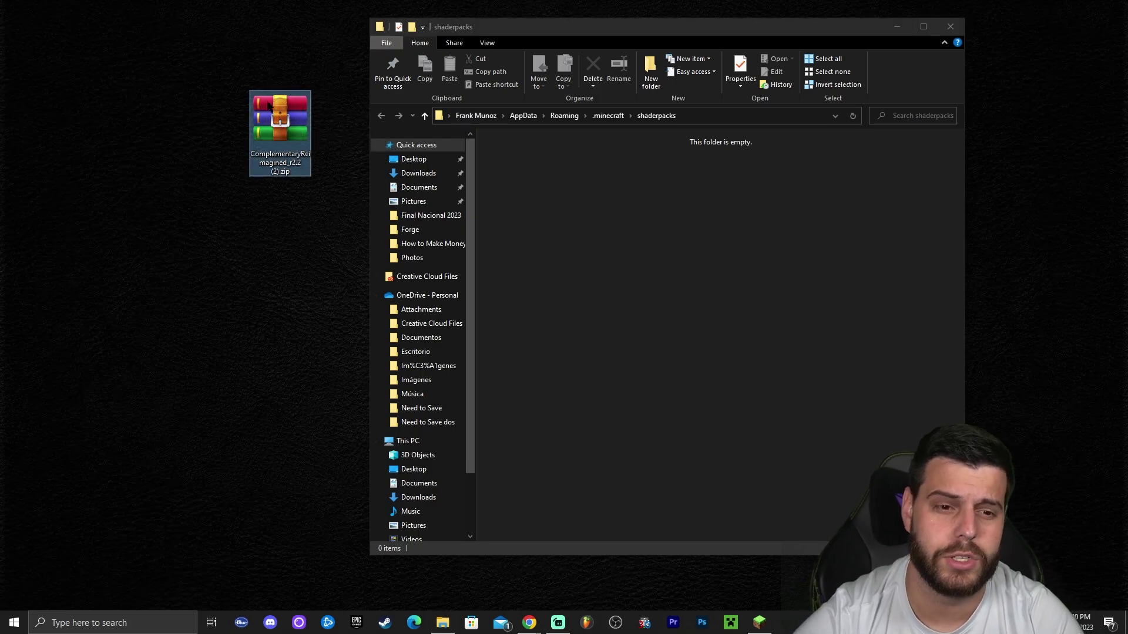
drag(273, 128, 743, 201)
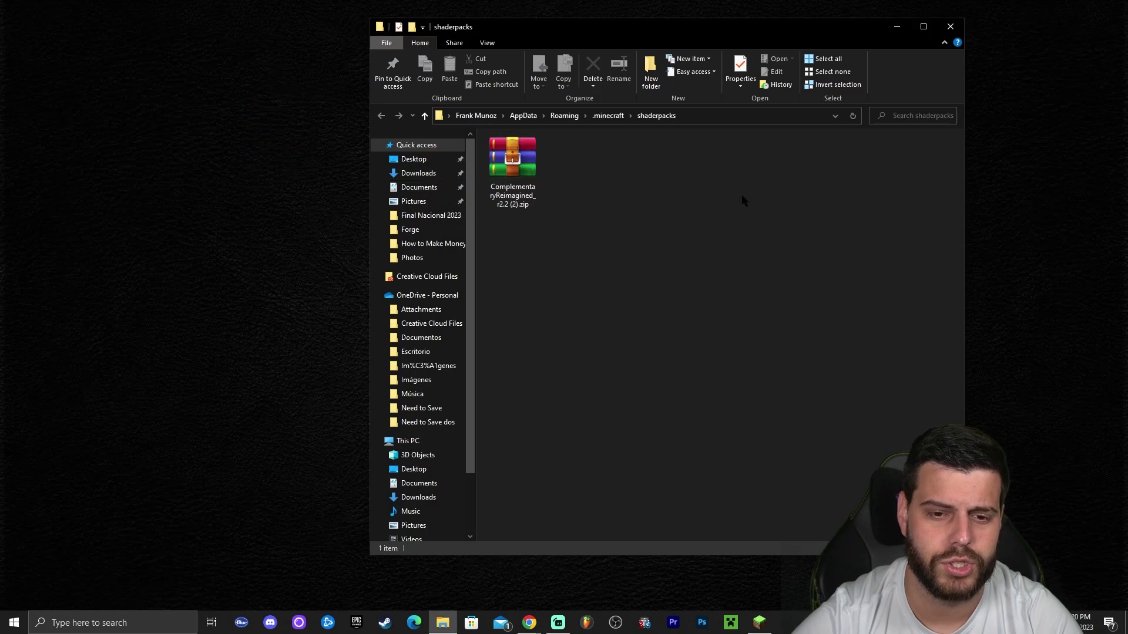
click(955, 27)
click(759, 624)
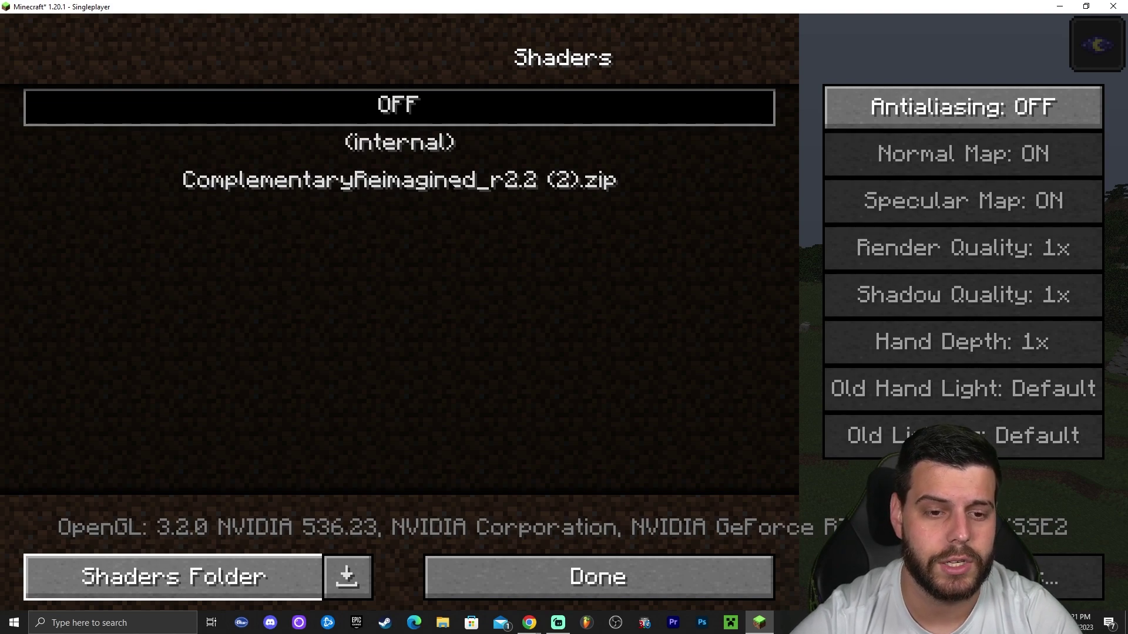
- Activate ComplementaryReimagined_r2.2 (2).zip, return to the world, and fly toward the village
click(517, 180)
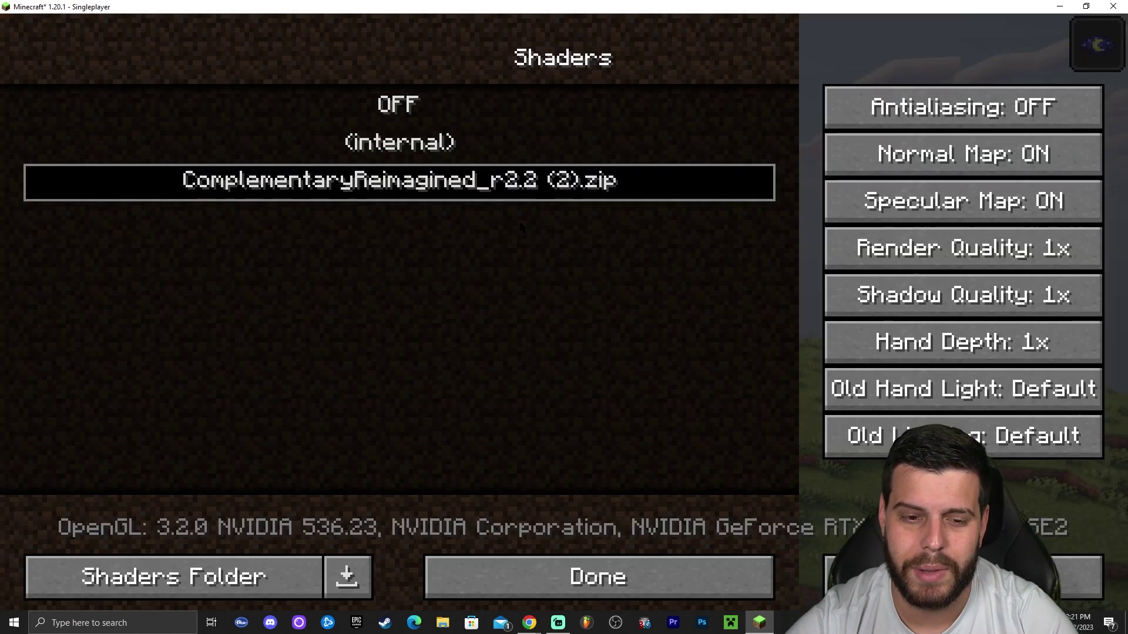
click(641, 561)
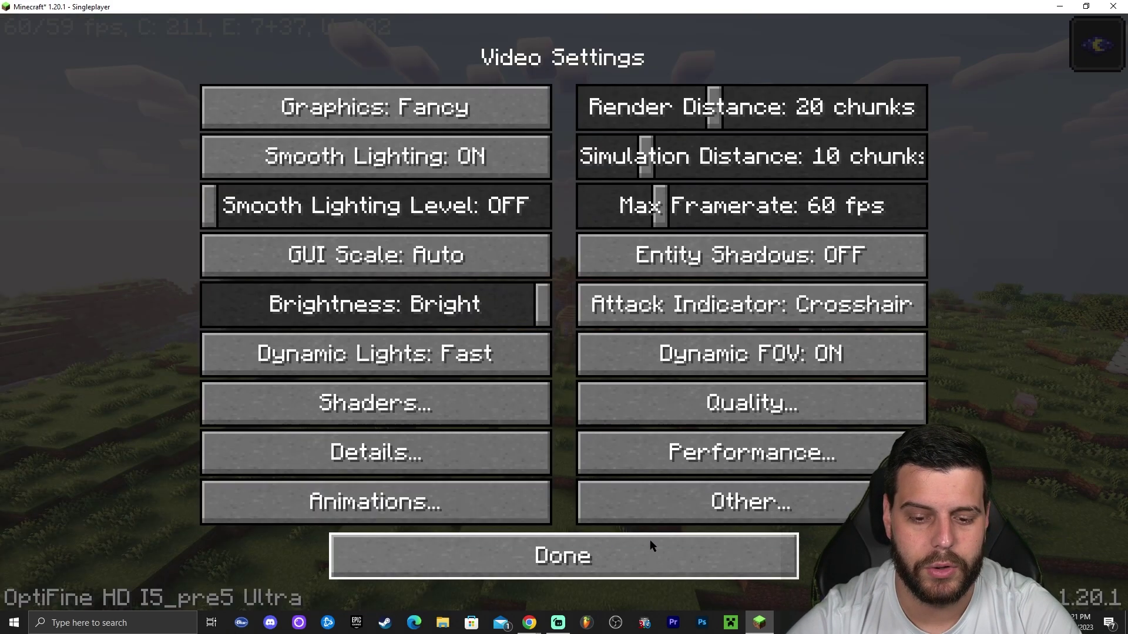
click(650, 546)
click(649, 544)
key(Escape)
key(w)
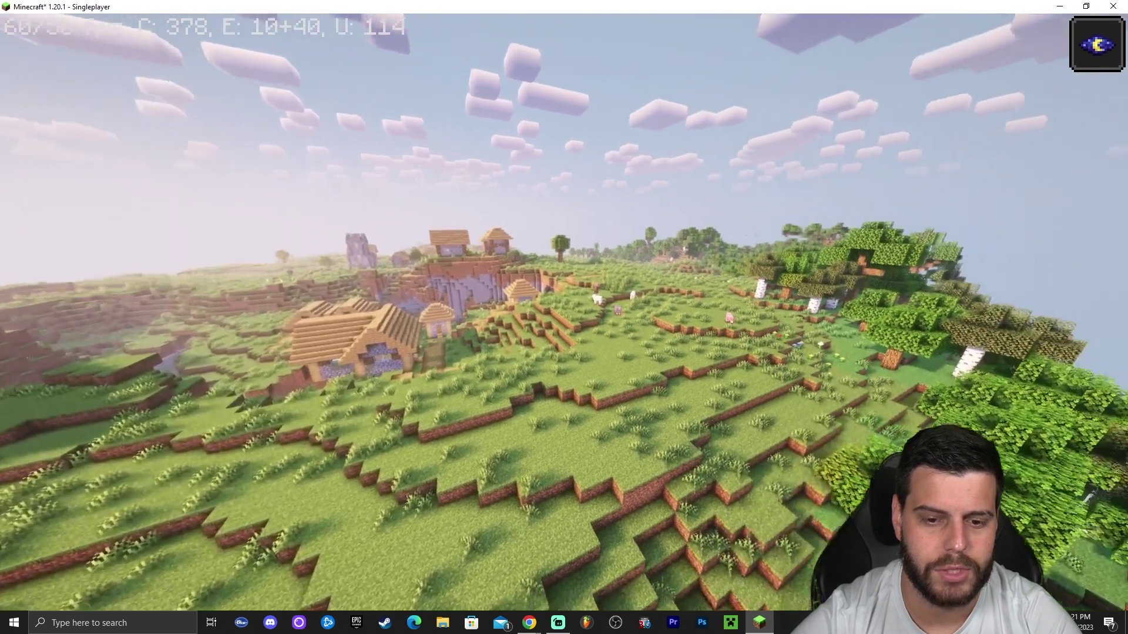
key(w)
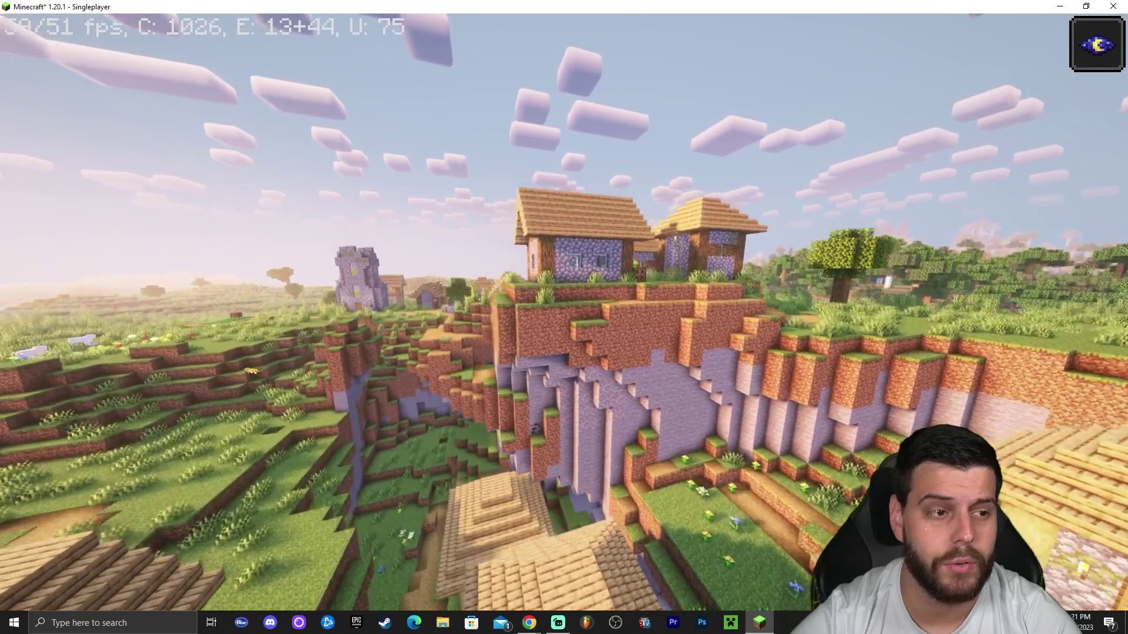